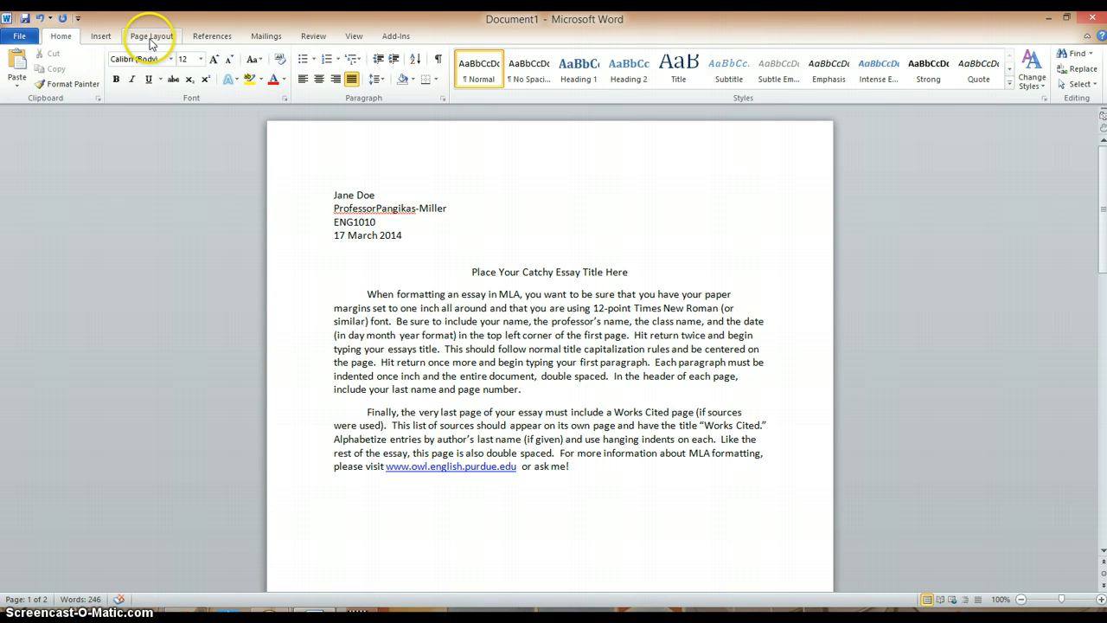
Step: Check the whole document's margin settings in the Page Setup dialog and accept them as they are
click(151, 39)
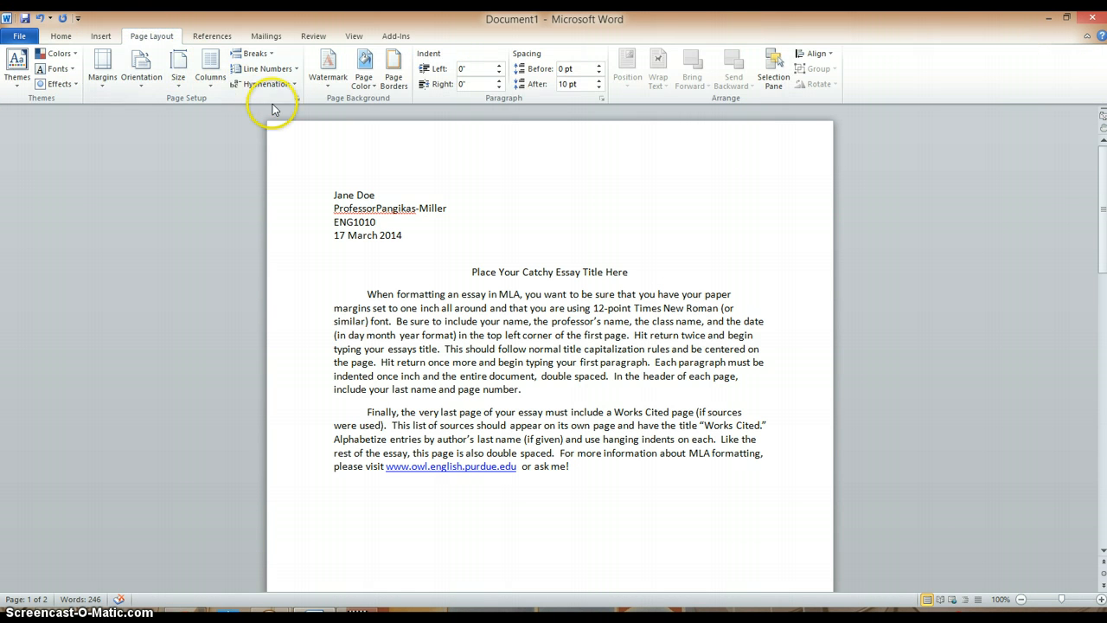
click(298, 101)
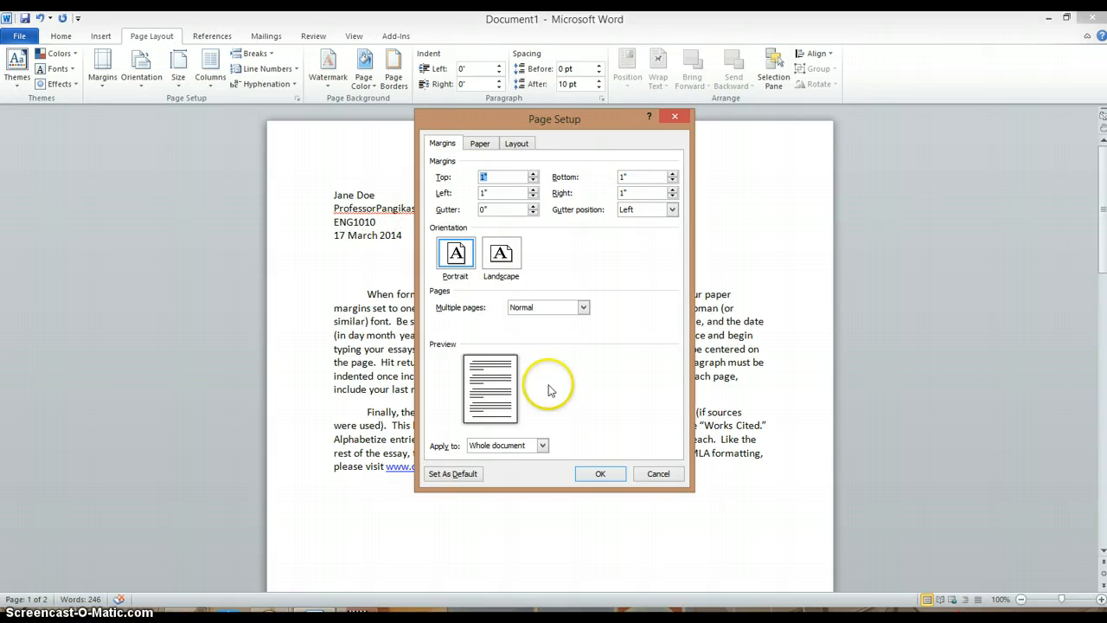
click(601, 474)
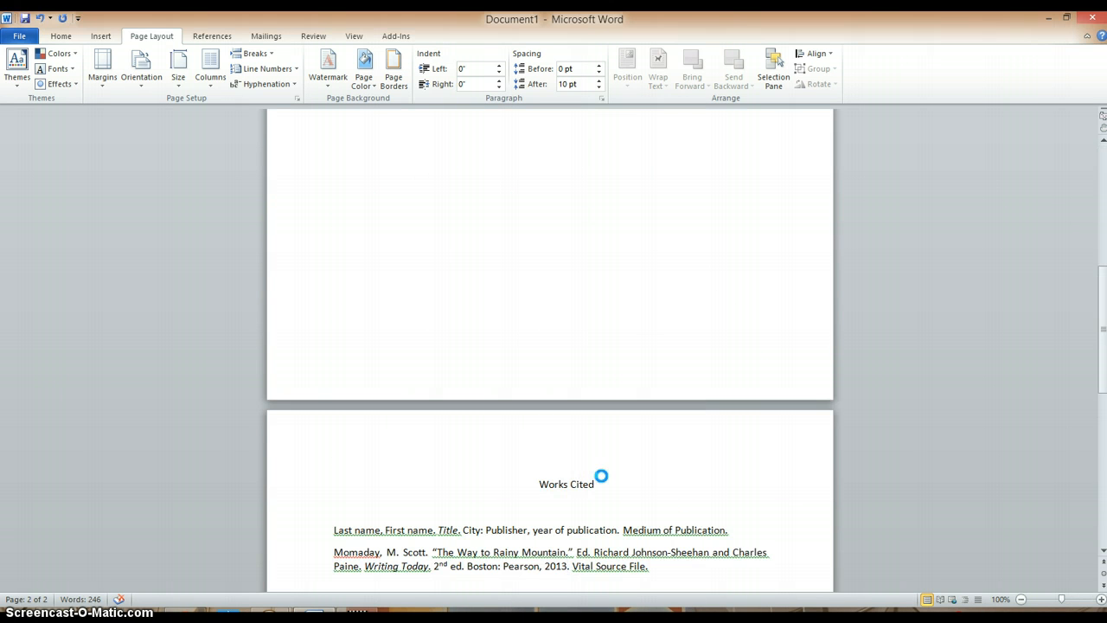
drag(1101, 370, 1101, 260)
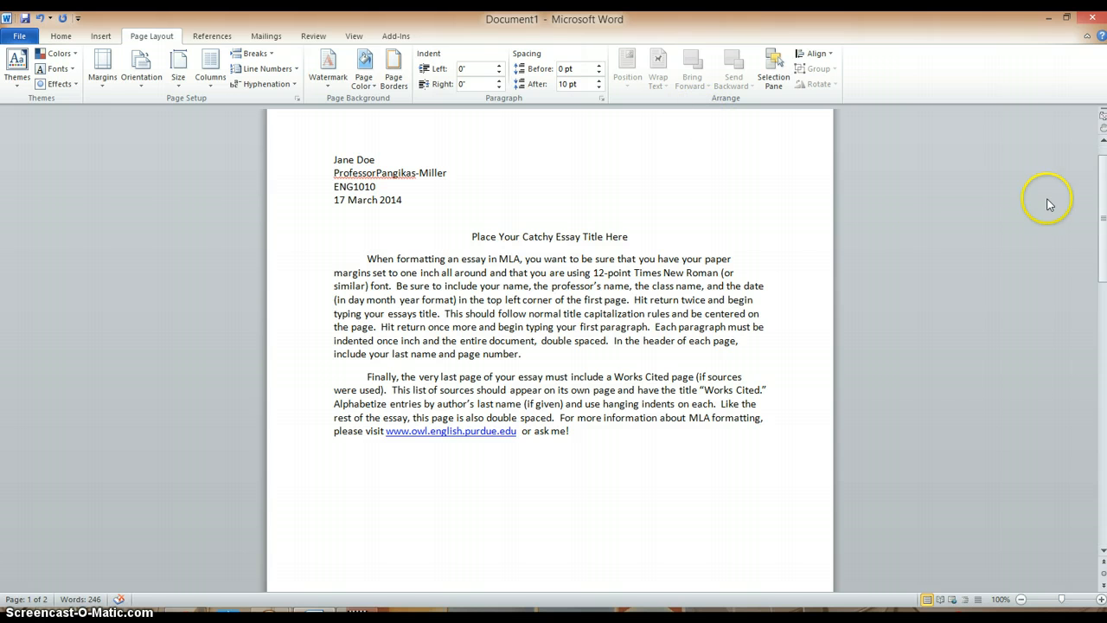
drag(1104, 220, 1104, 201)
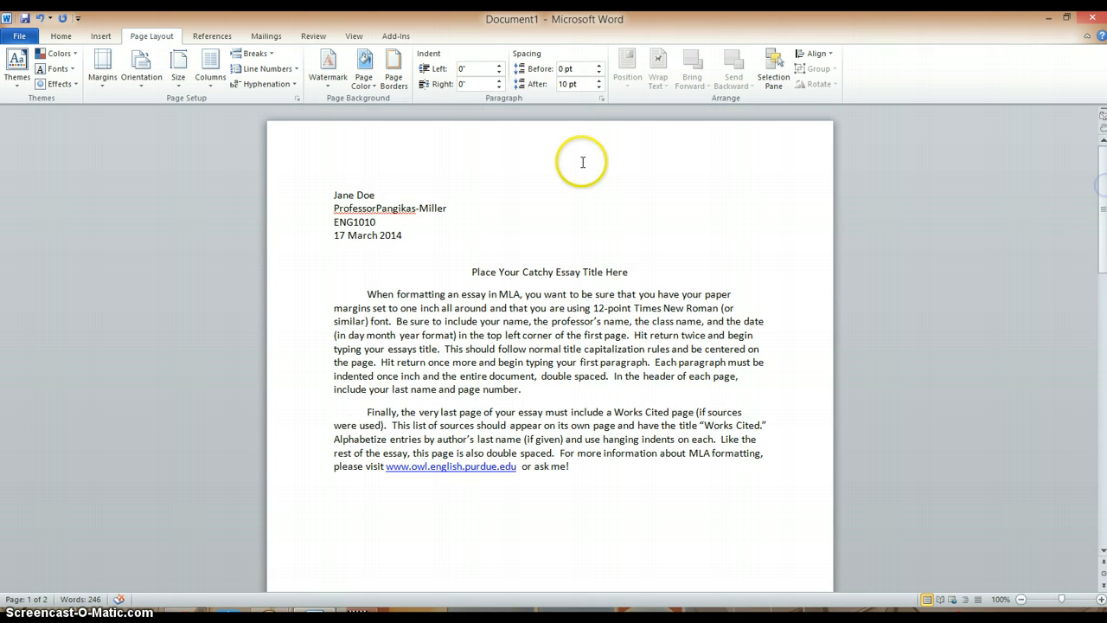
Step: Examine the first page's MLA layout: the four heading lines, the centered essay title and the indented body paragraphs
drag(378, 196, 334, 197)
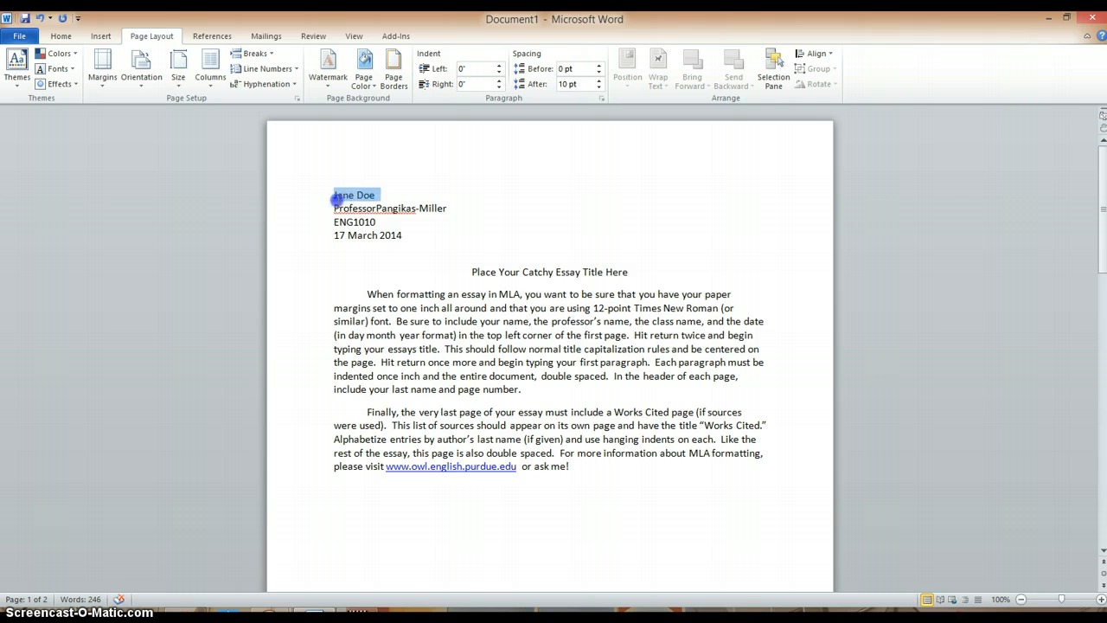
click(349, 214)
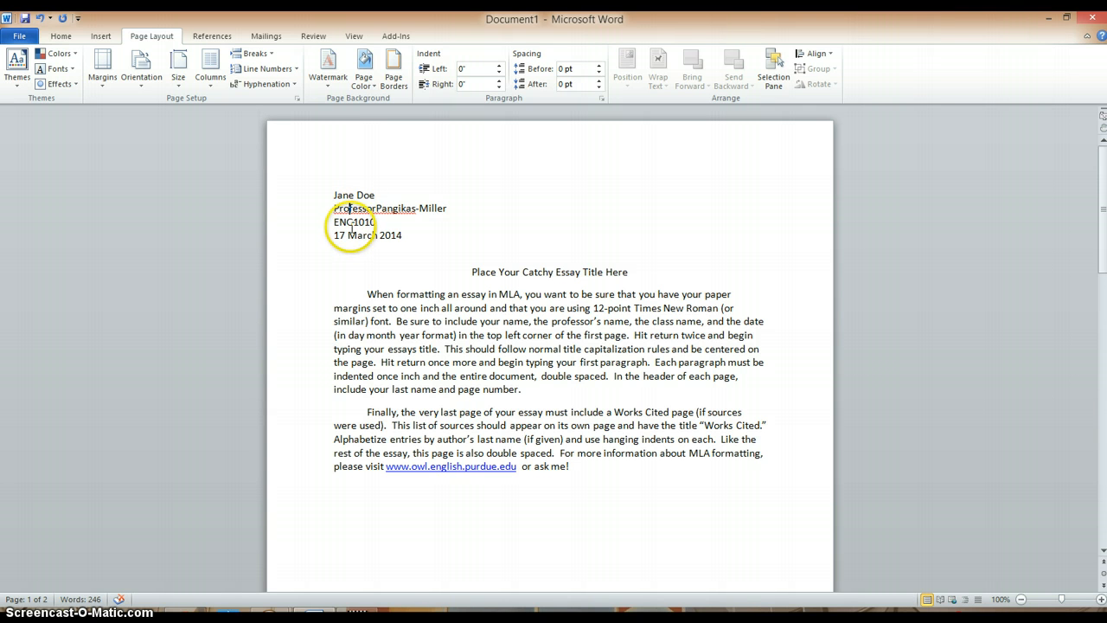
click(351, 227)
drag(409, 239, 303, 246)
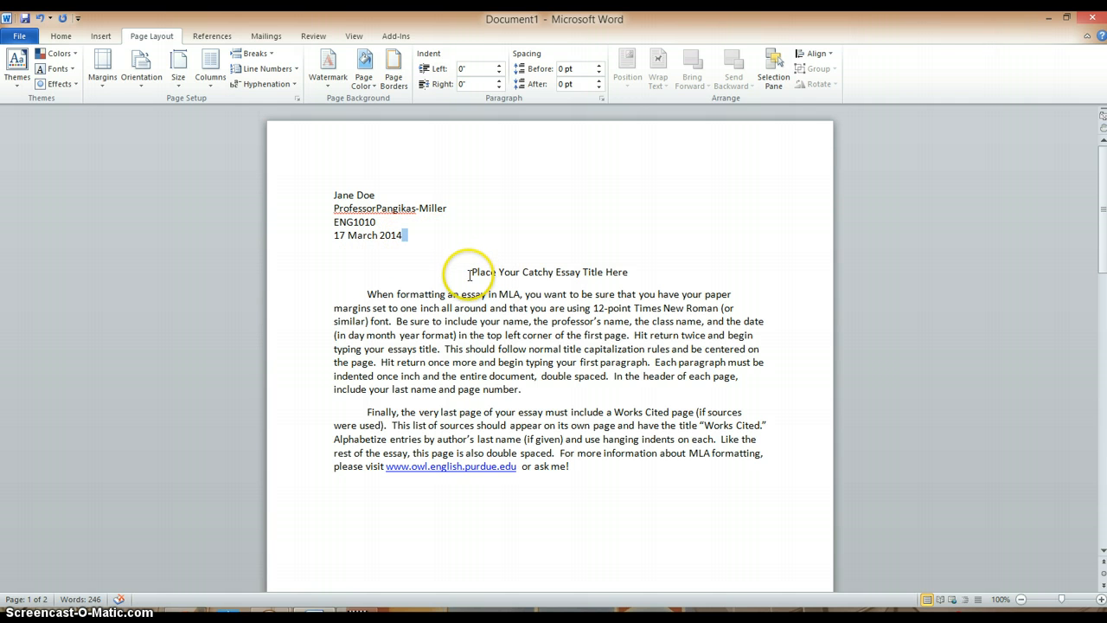
drag(472, 271, 649, 274)
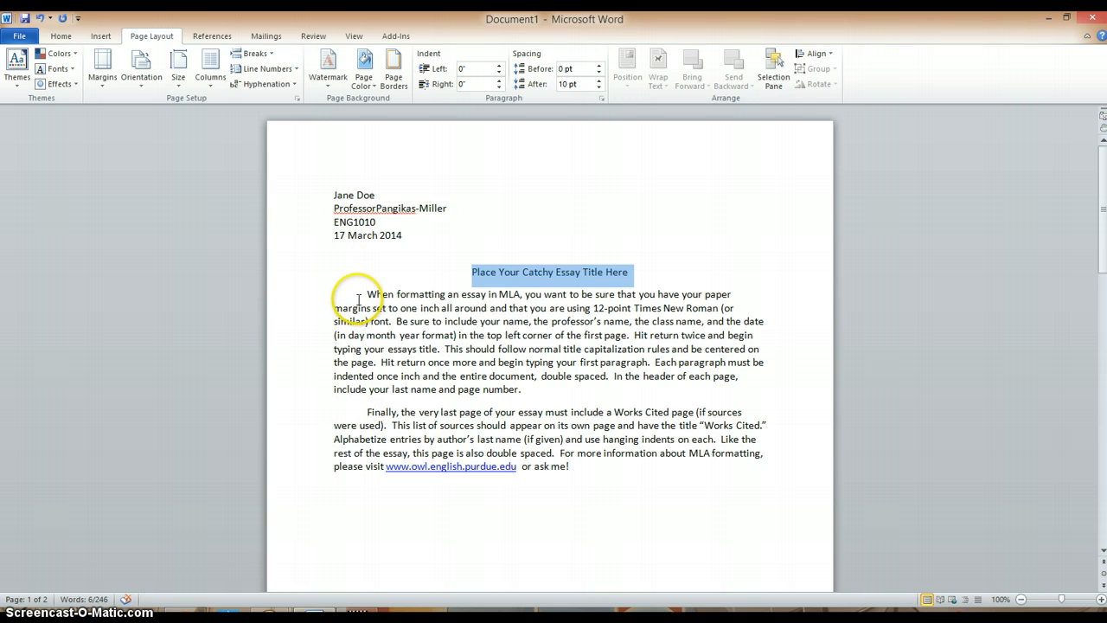
drag(367, 294, 518, 390)
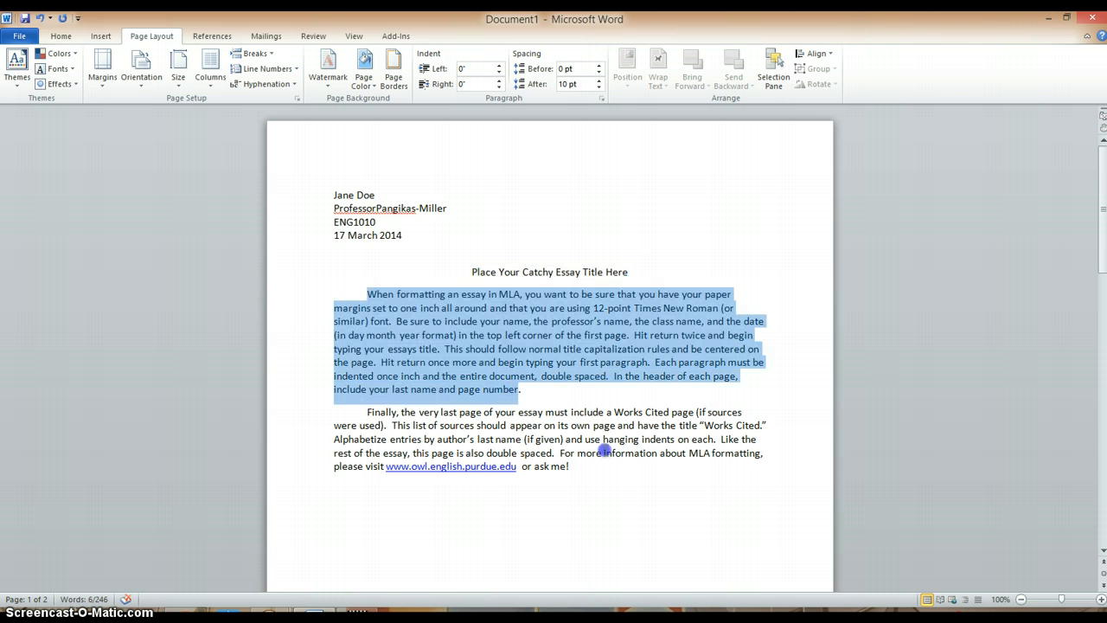
drag(604, 451, 623, 482)
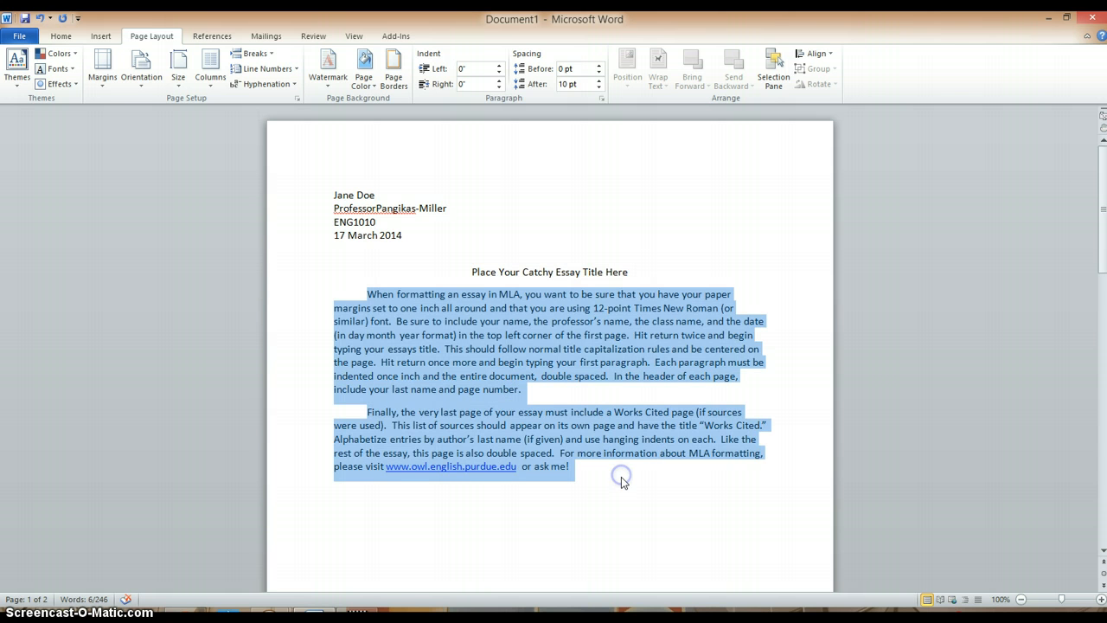
Step: Set the line spacing of the entire document, including the Works Cited page, to Double
click(273, 276)
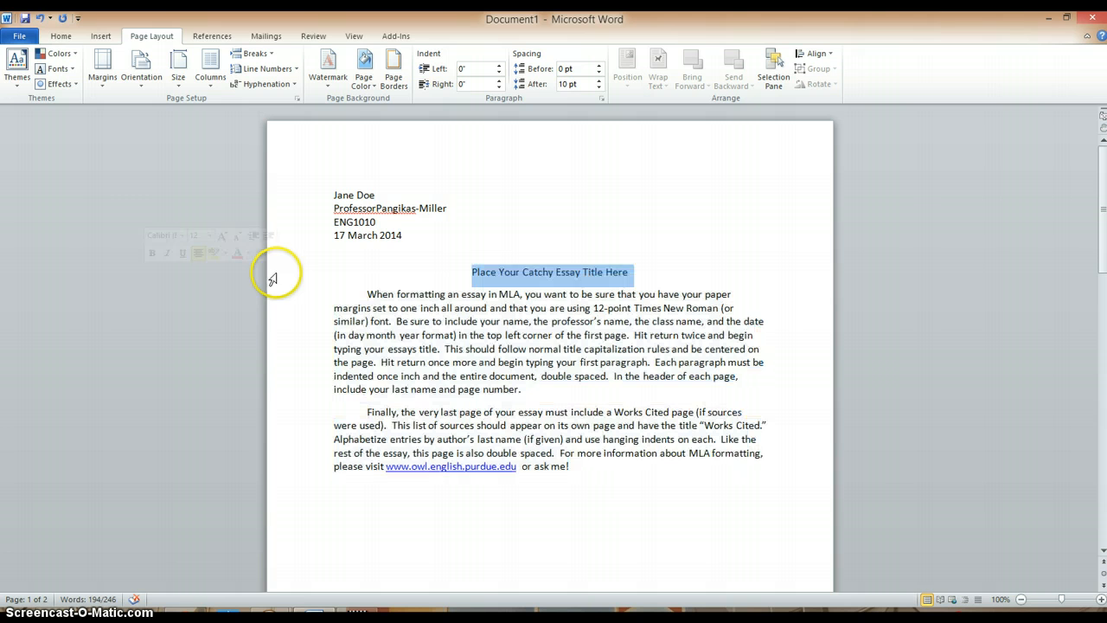
triple_click(280, 281)
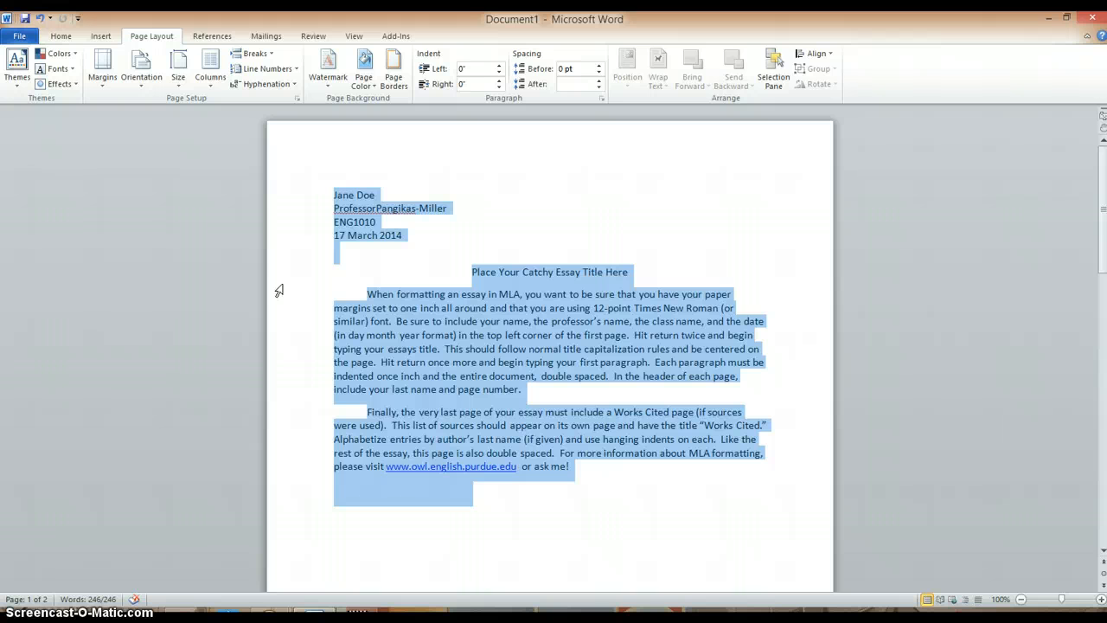
click(294, 115)
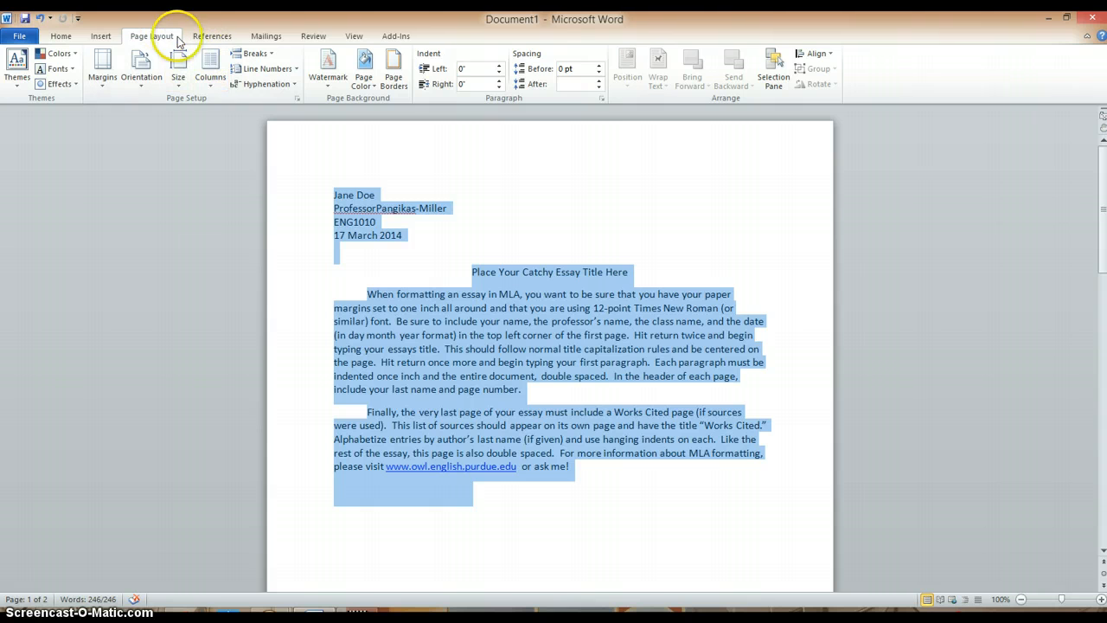
click(602, 101)
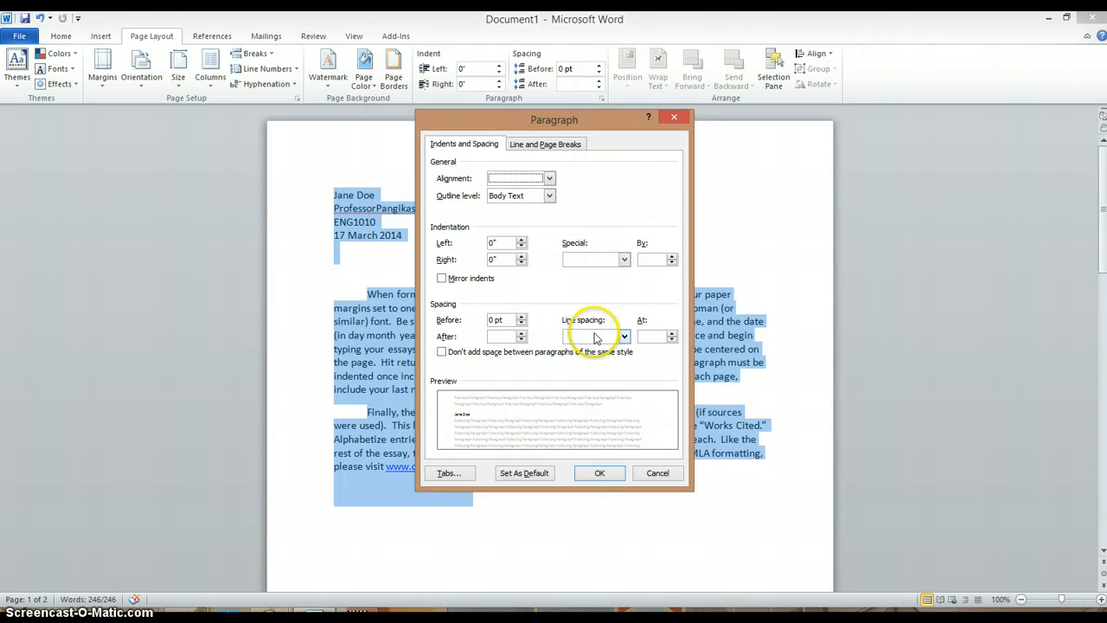
click(623, 335)
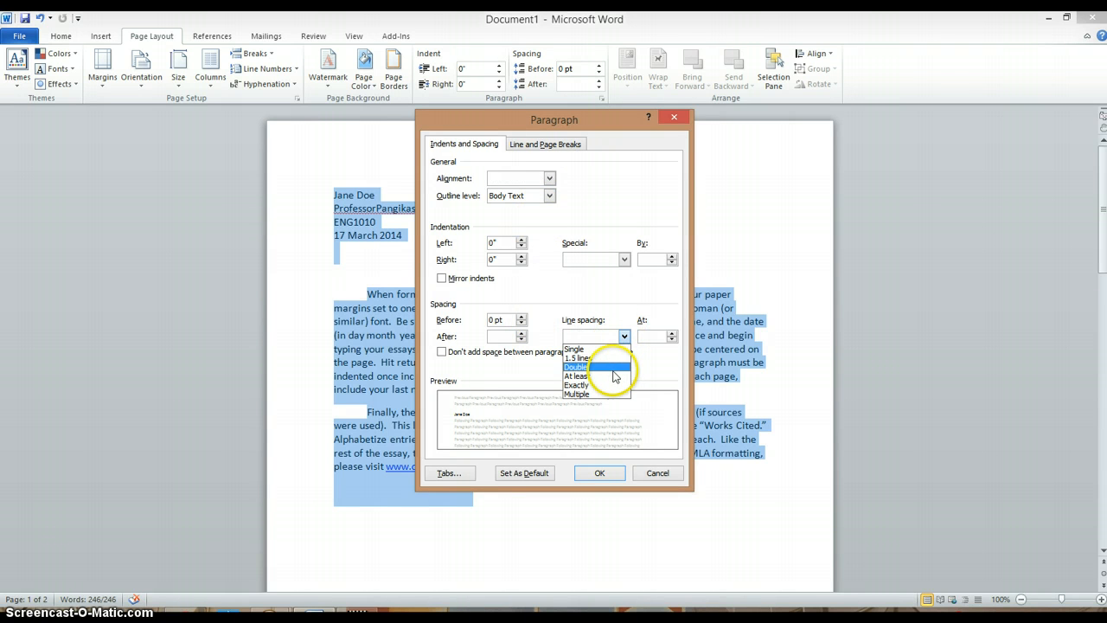
click(611, 367)
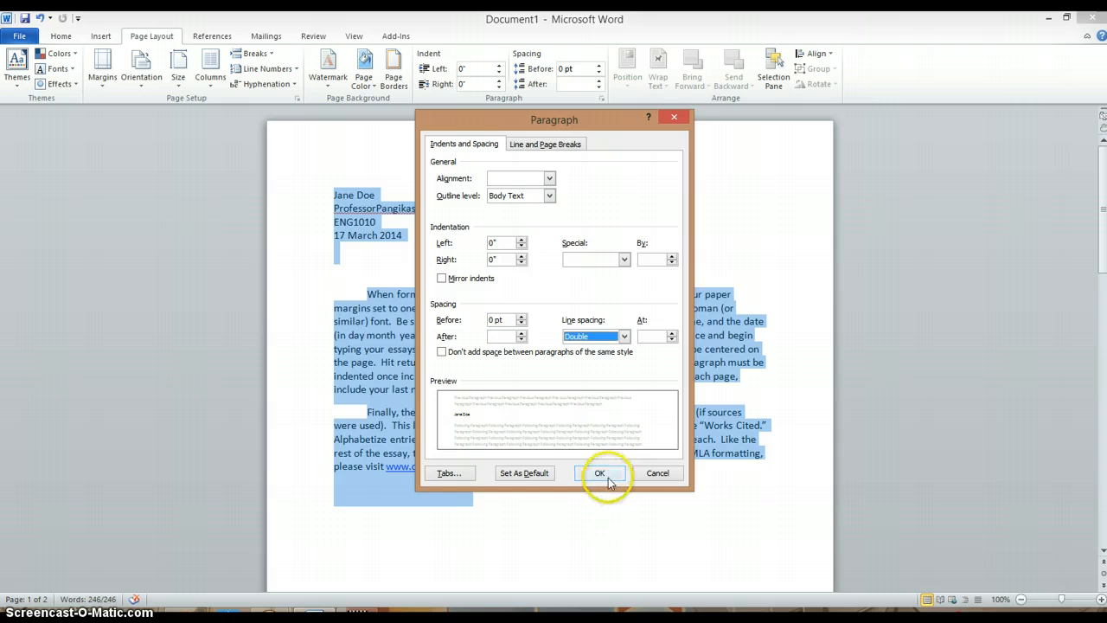
click(607, 480)
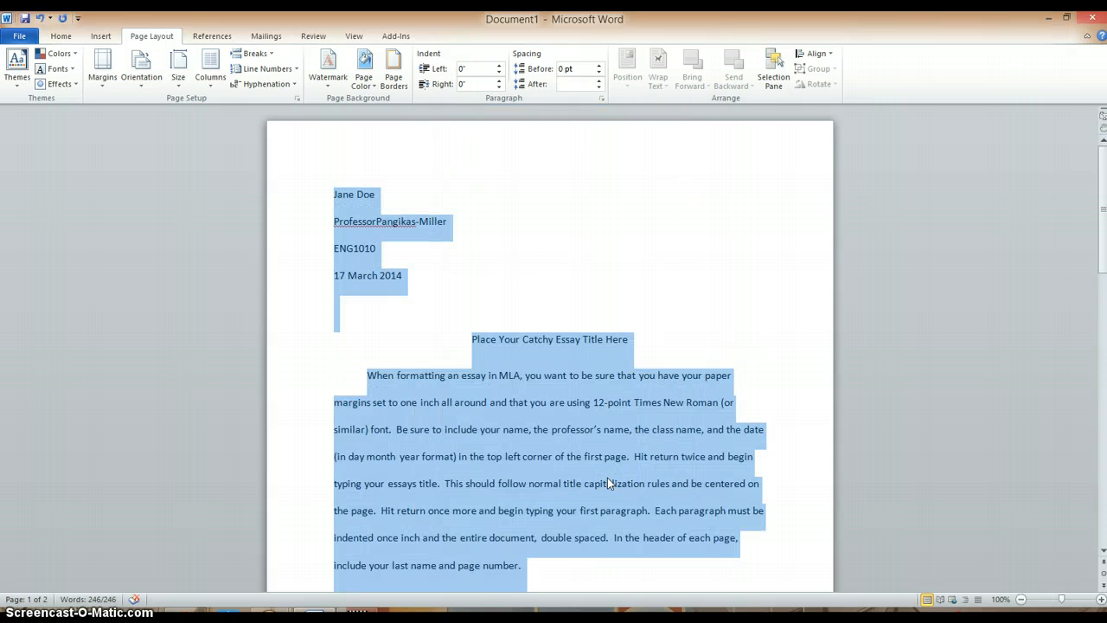
drag(1102, 246, 1103, 281)
click(821, 205)
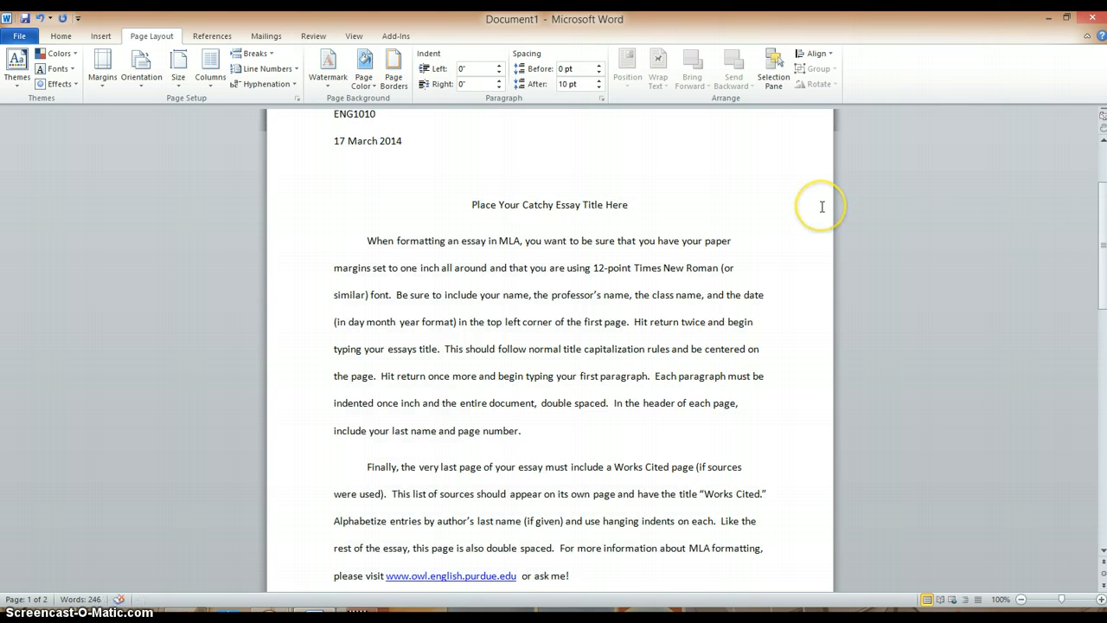
Step: Add a Plain Number 3 page number to the page header, with the author's last name before it, and return to the body text
drag(1102, 246, 1097, 186)
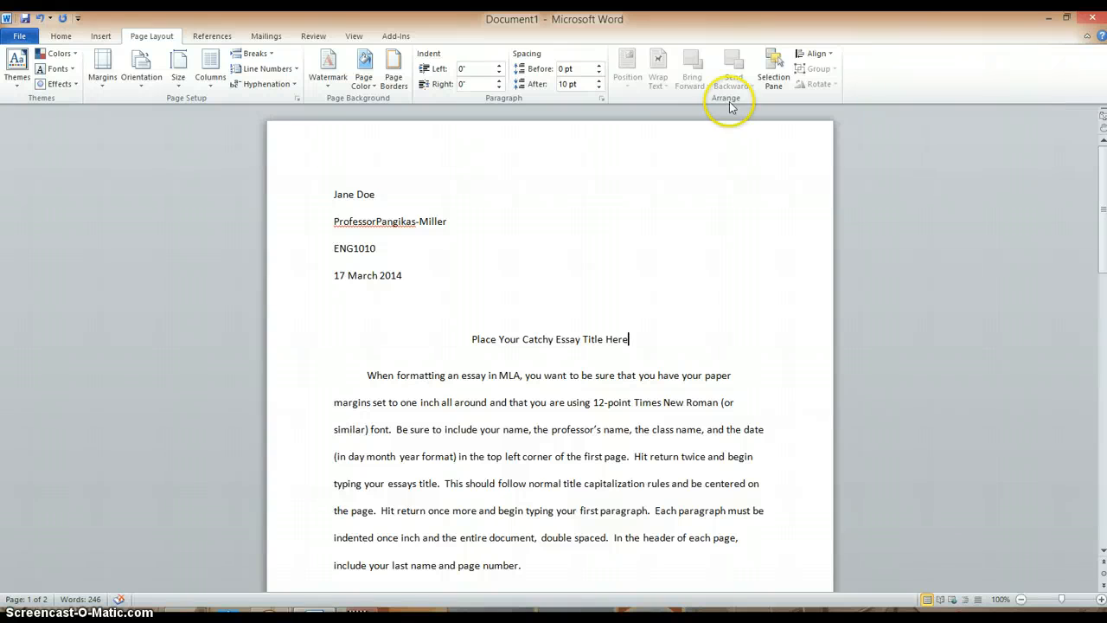
double_click(686, 136)
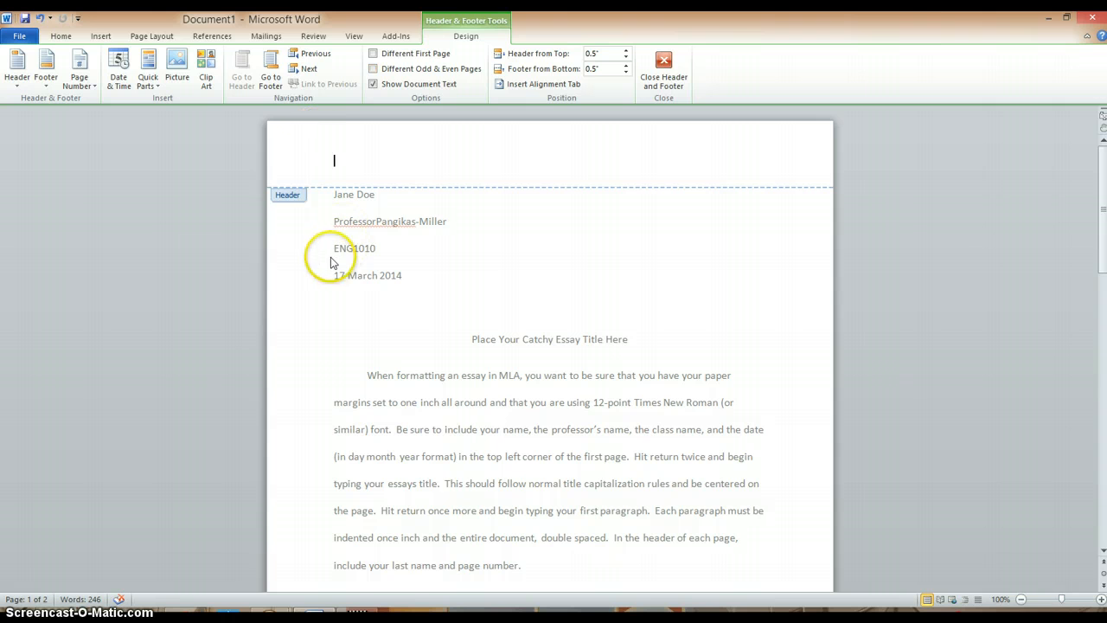
click(300, 160)
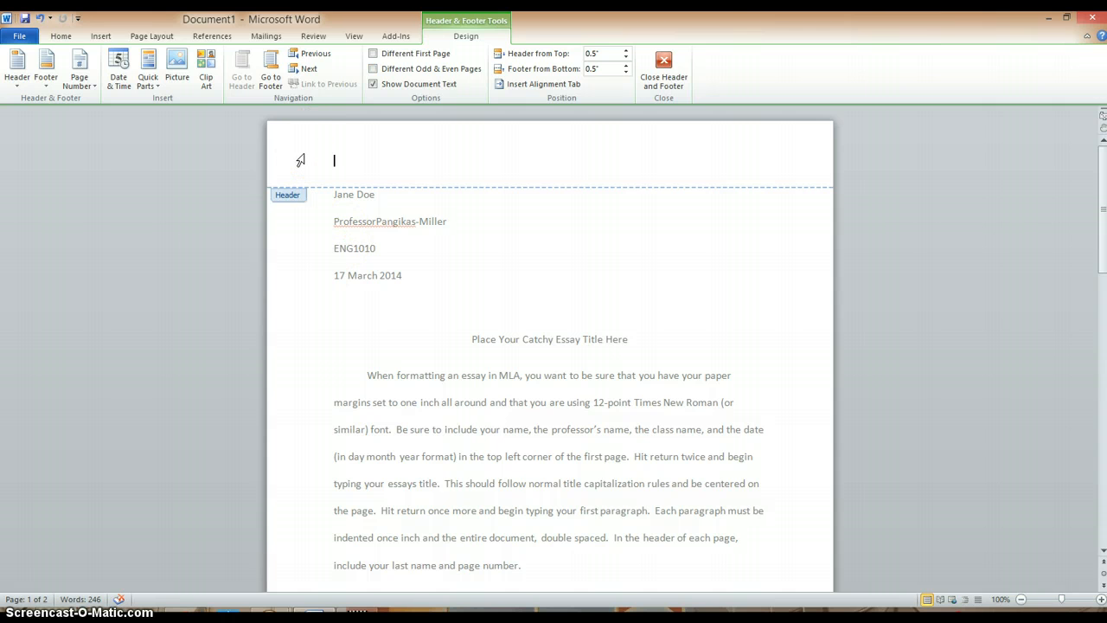
click(88, 78)
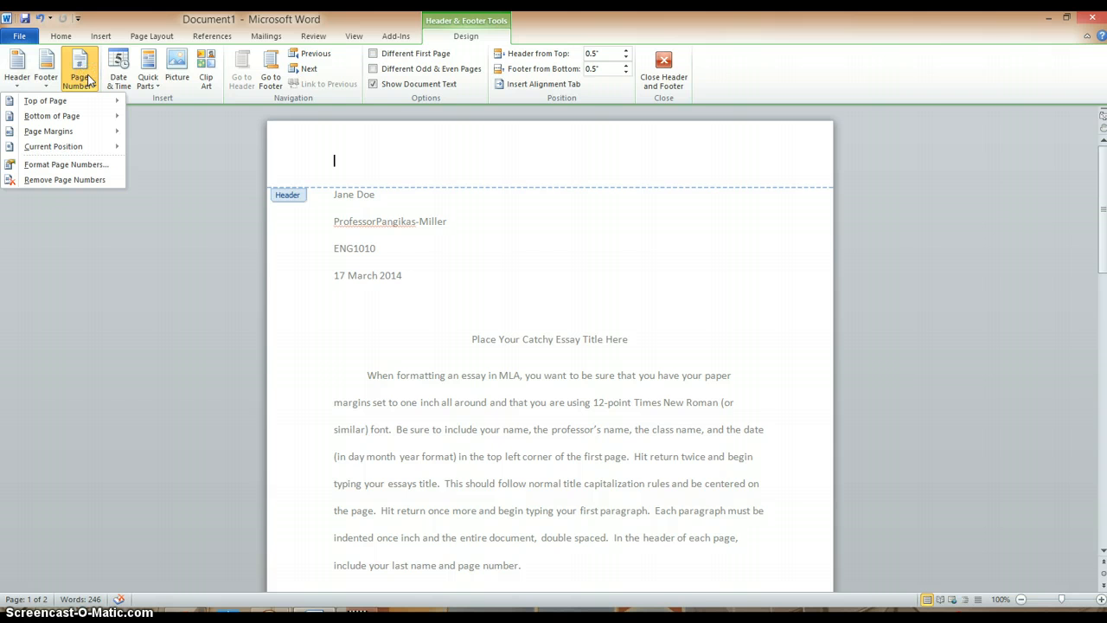
click(64, 102)
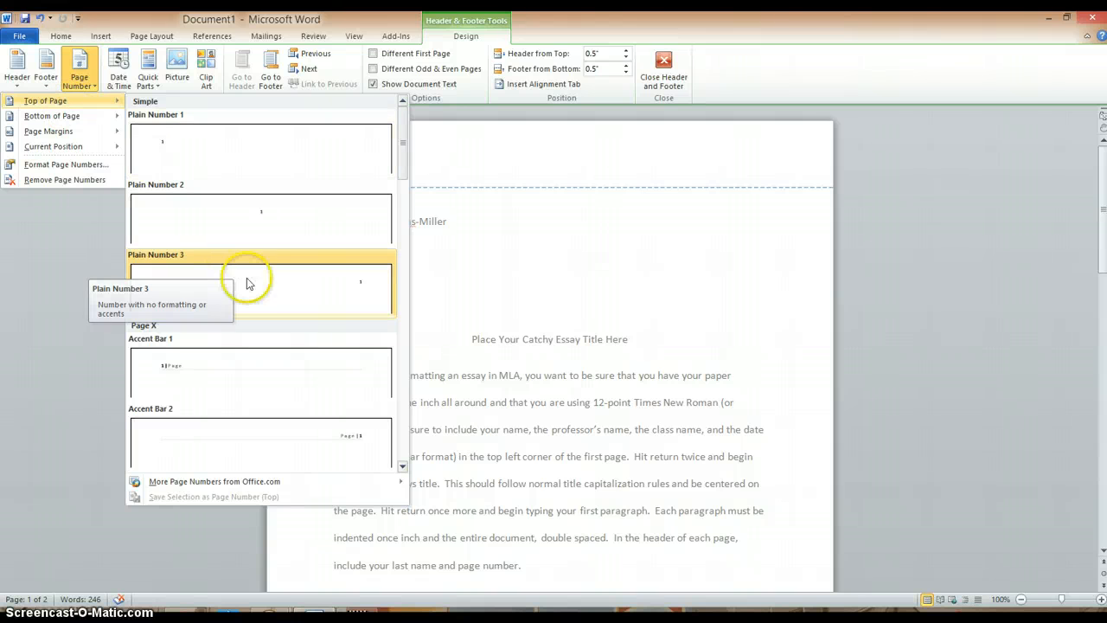
click(256, 290)
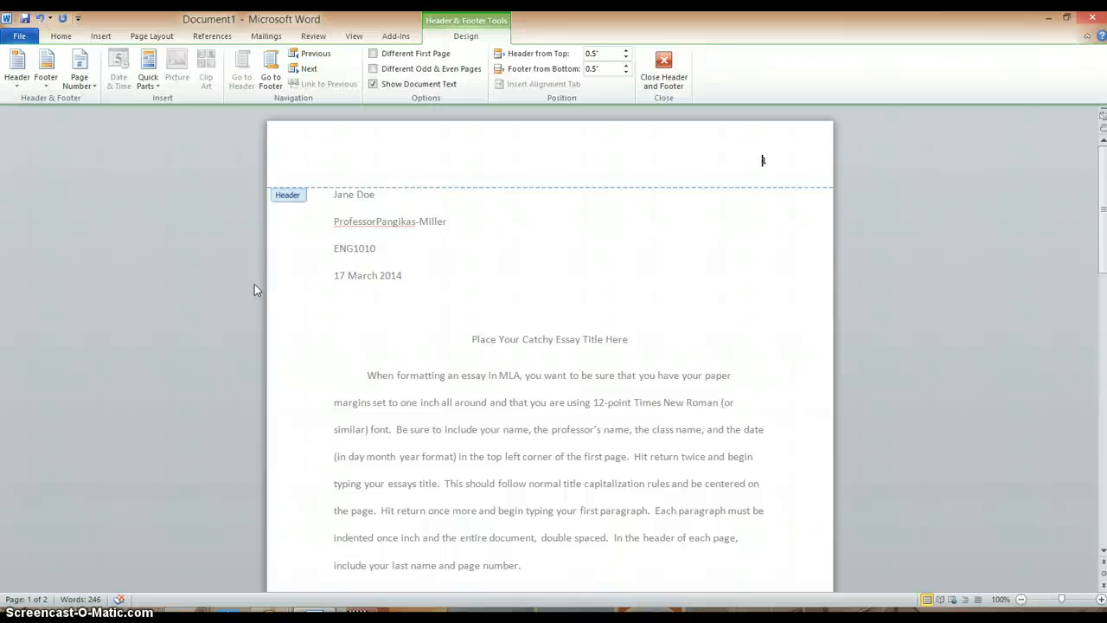
text(Doe)
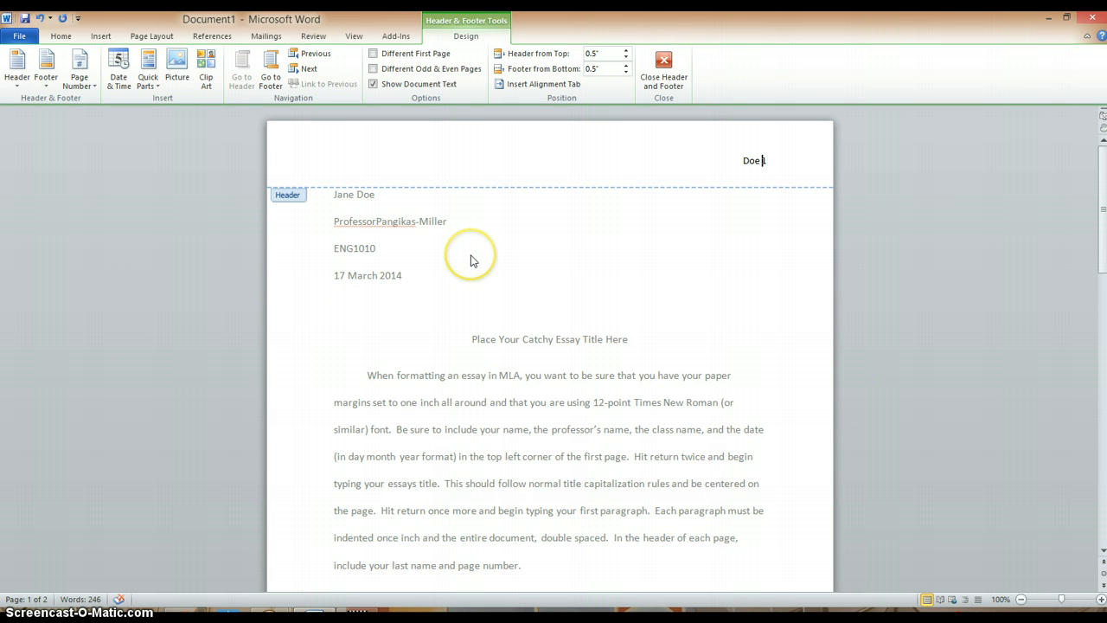
double_click(463, 382)
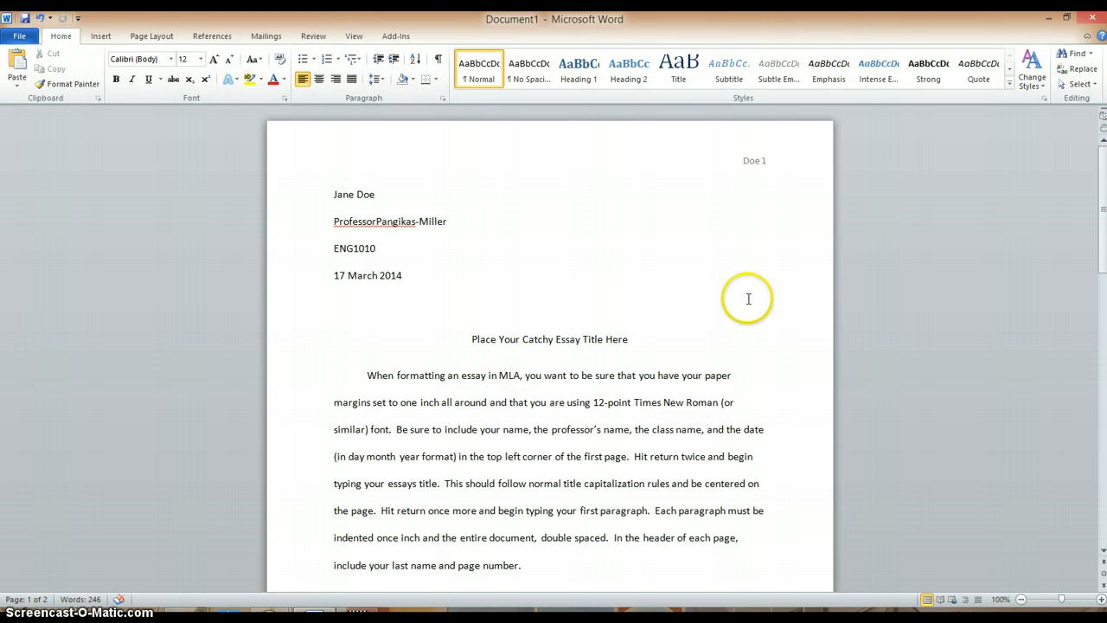
Step: Examine how the Works Cited page follows the essay, and compare its centered heading with the essay title on the first page
drag(1101, 177, 1097, 203)
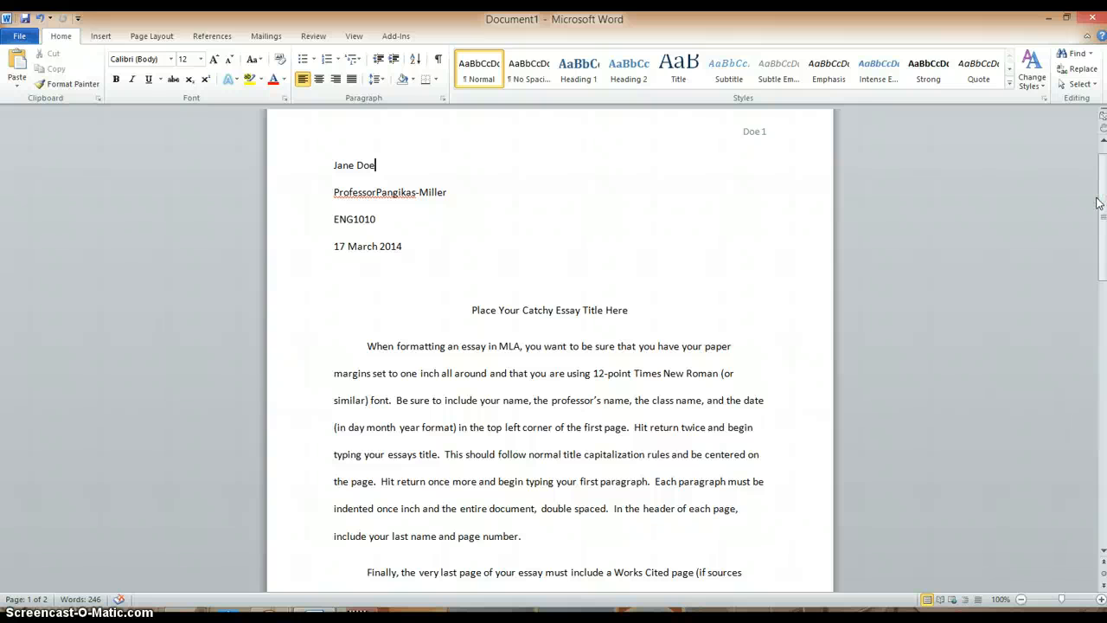
drag(1096, 202, 1102, 307)
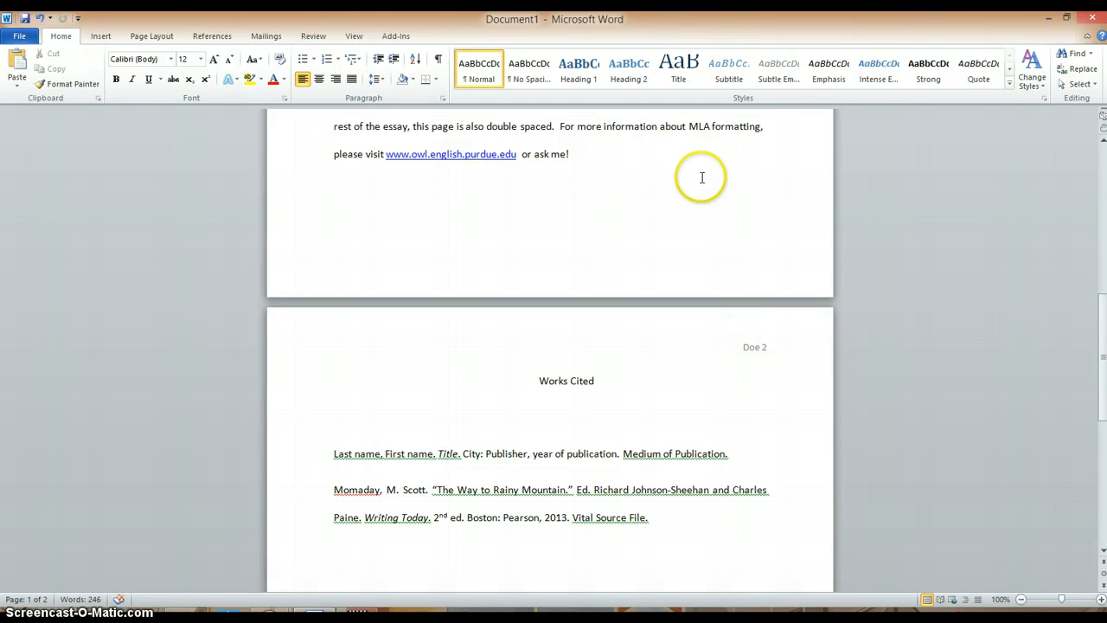
click(631, 206)
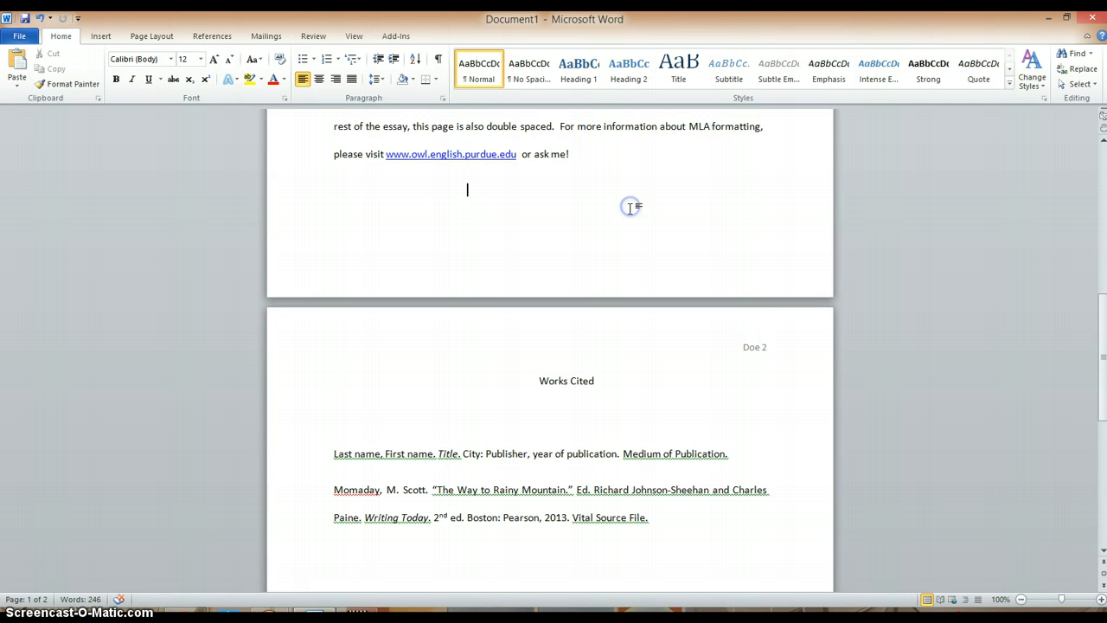
click(98, 38)
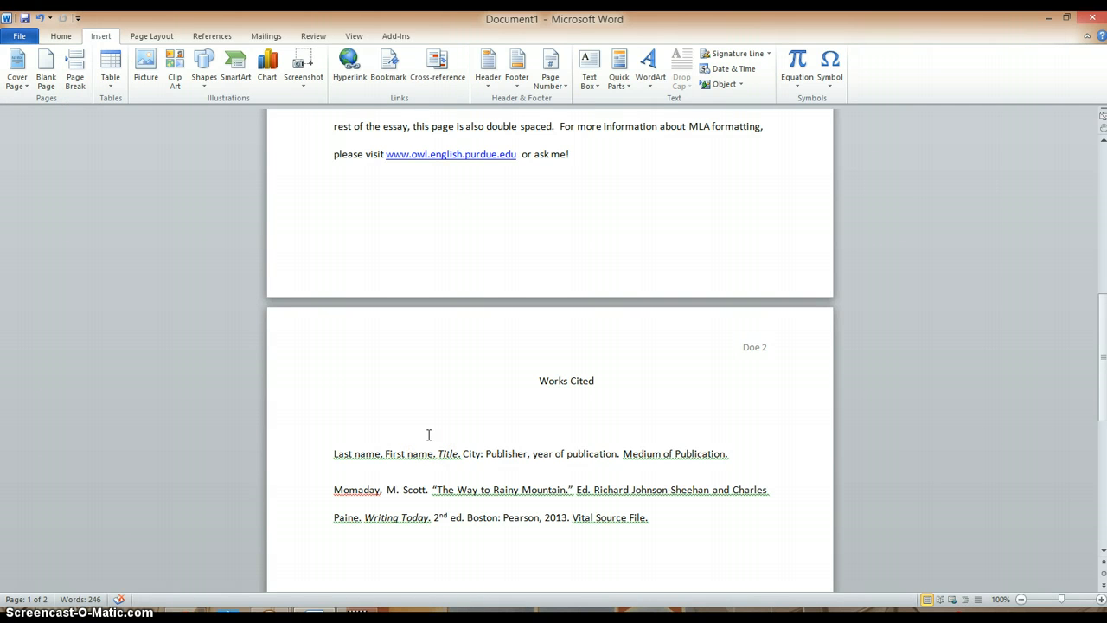
click(488, 427)
click(597, 388)
drag(597, 388, 540, 387)
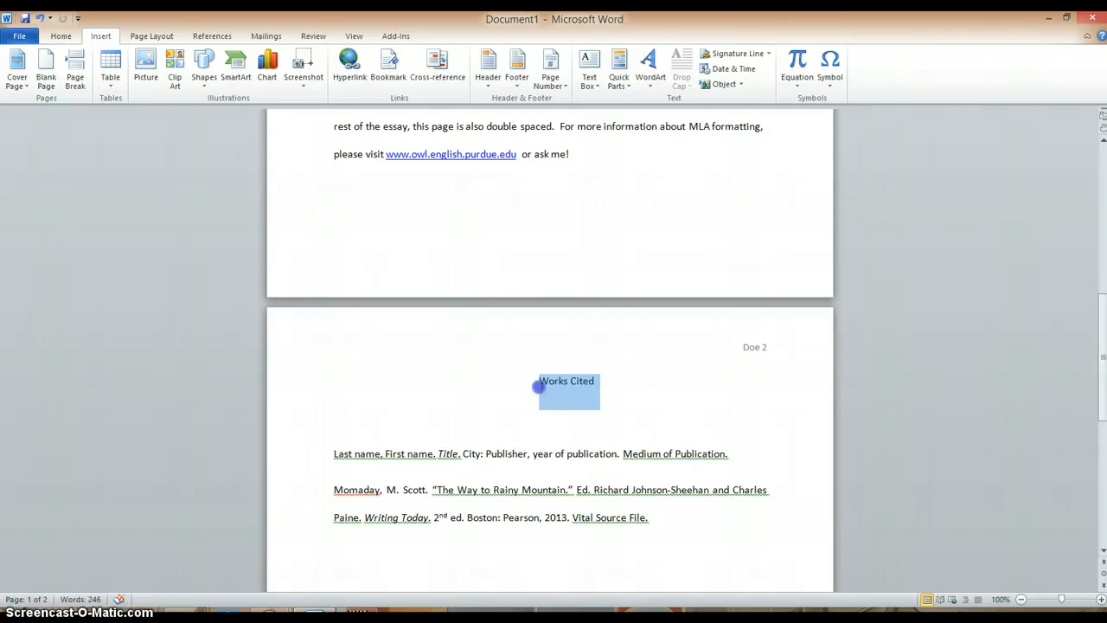
drag(1102, 372, 1102, 268)
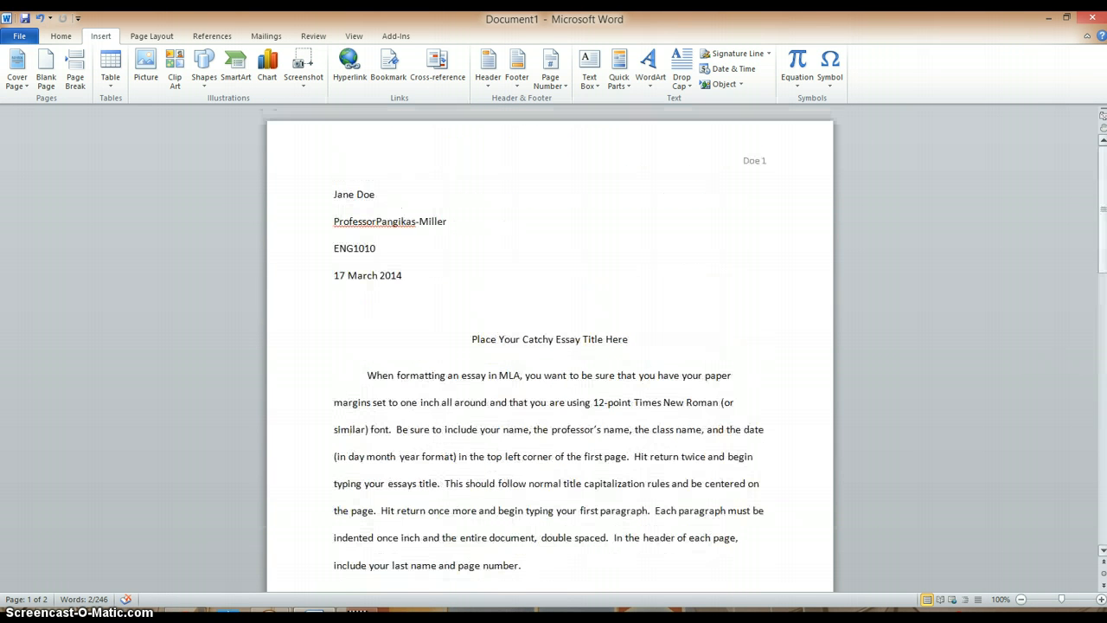
drag(647, 344, 471, 350)
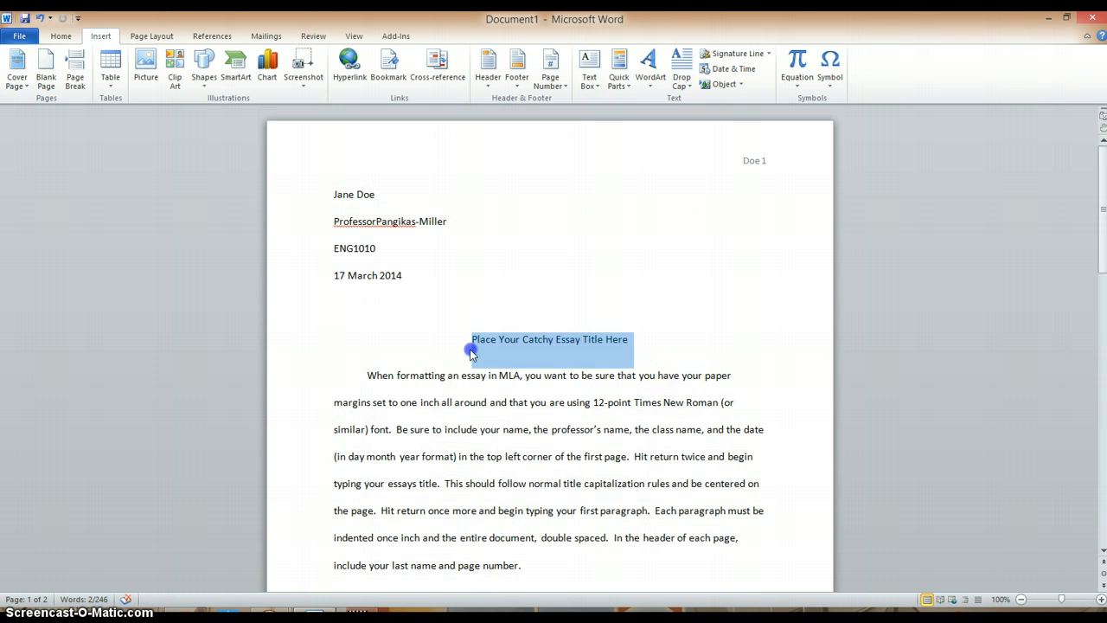
drag(1099, 240, 1090, 415)
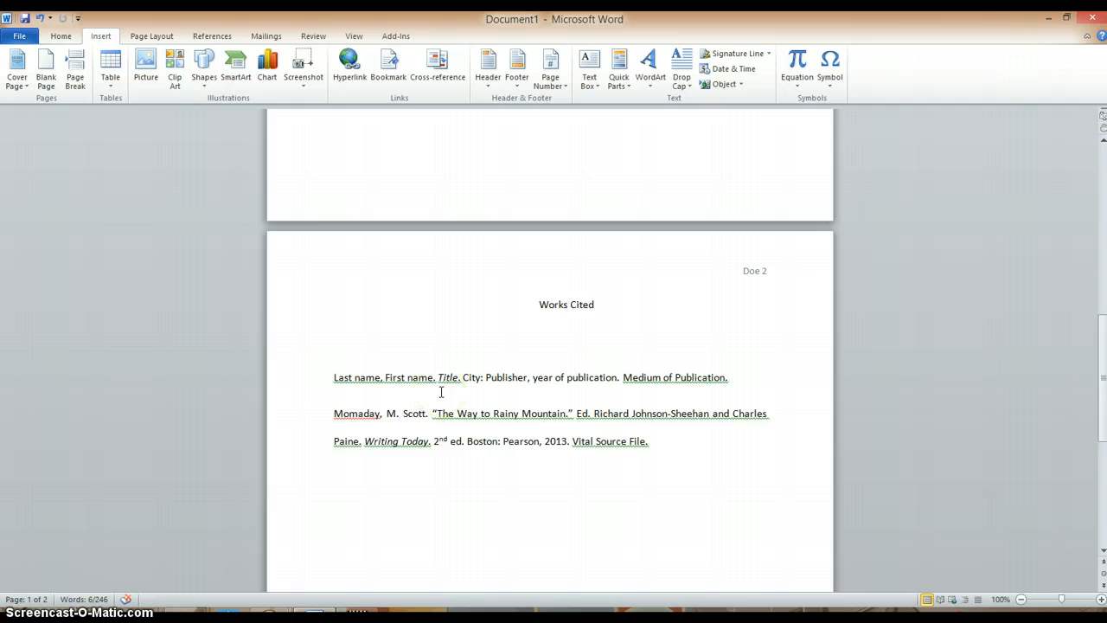
Step: Examine the element order and punctuation of the template citation on the Works Cited page, and the MLA web link ending the essay
click(383, 398)
click(352, 385)
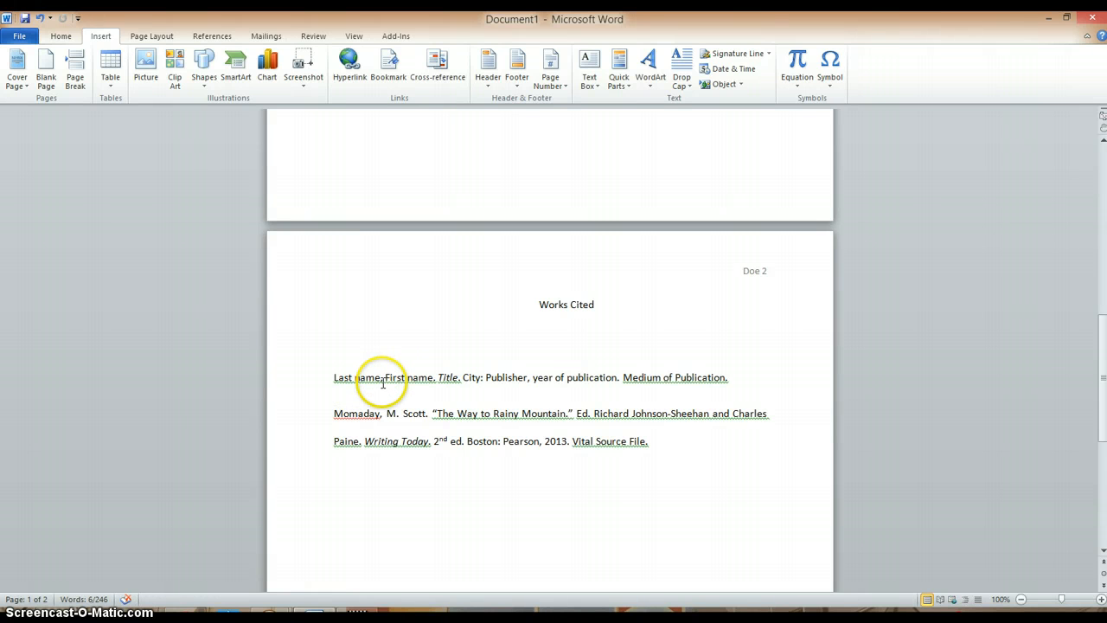
click(435, 378)
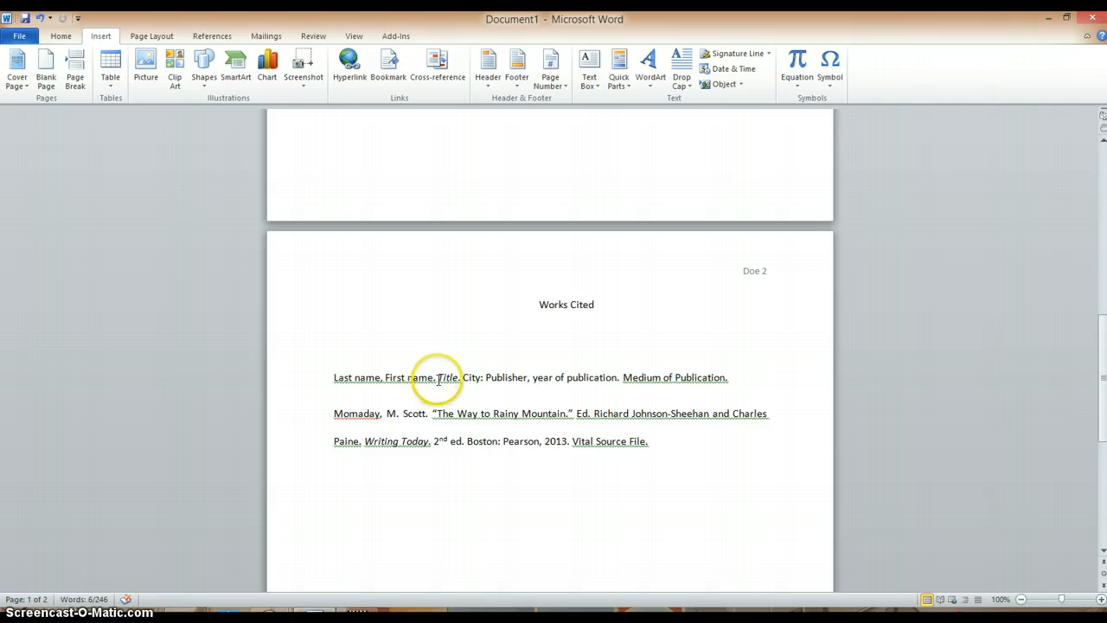
text(.)
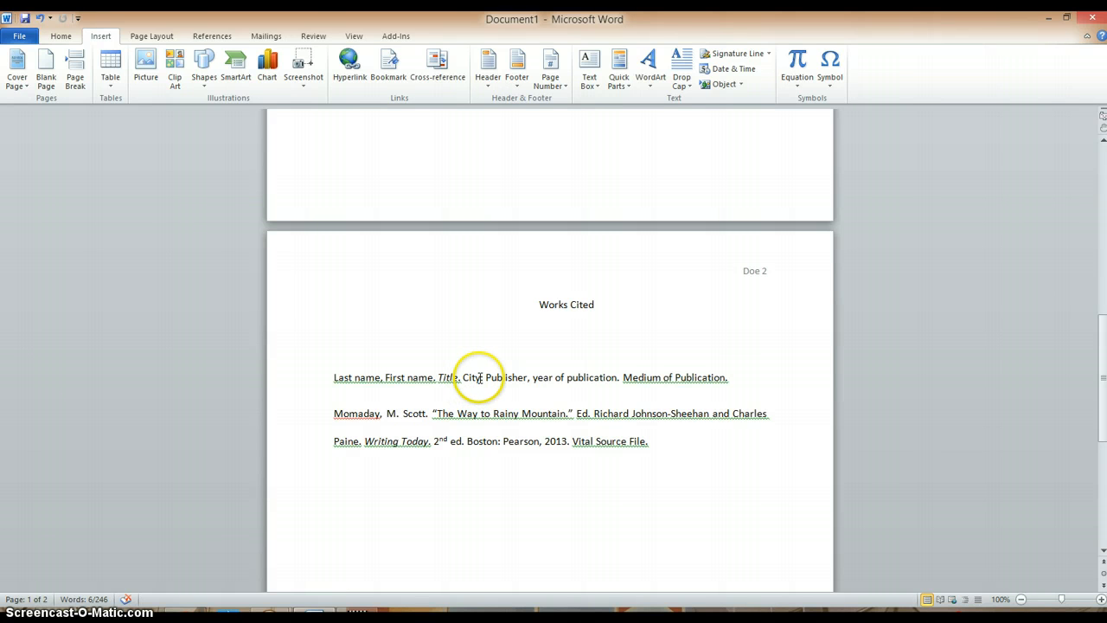
click(481, 378)
text(:)
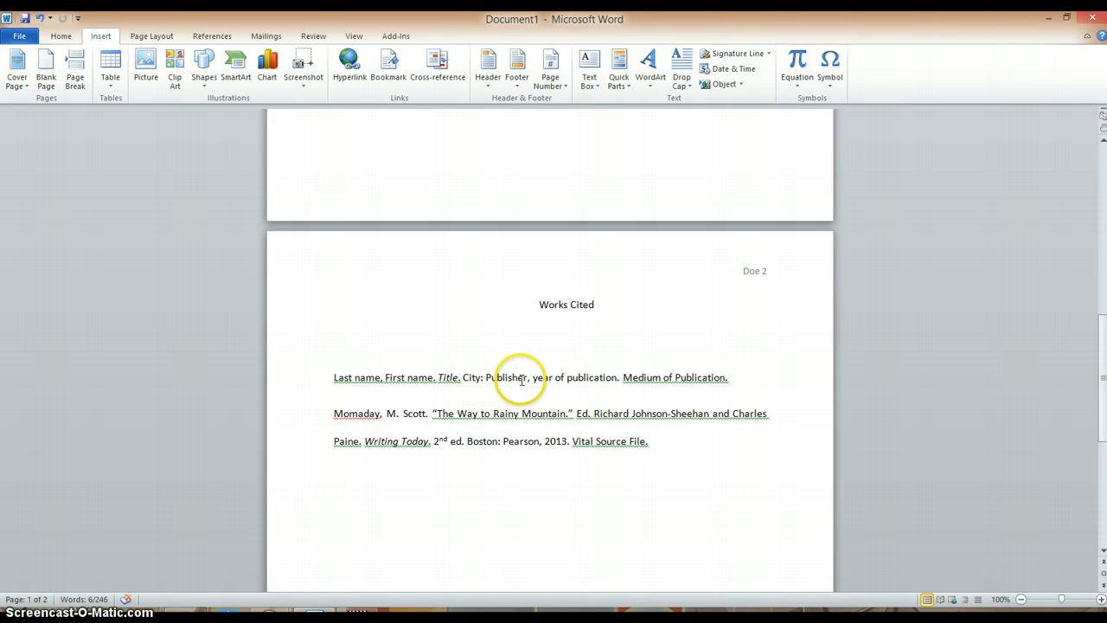
click(527, 378)
text(,)
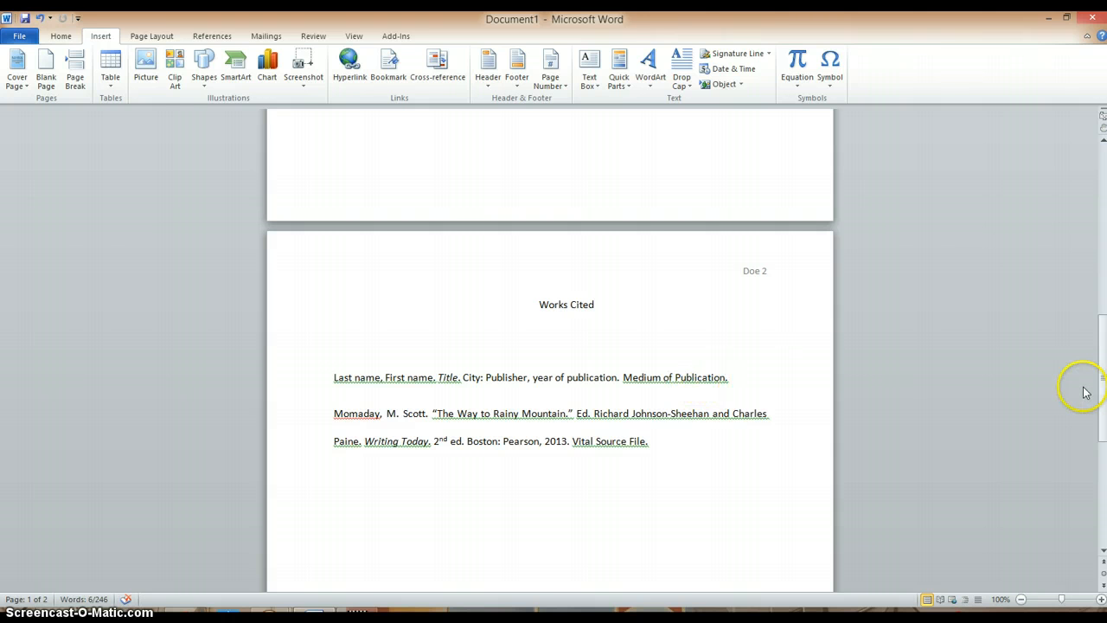
drag(1100, 385, 1100, 348)
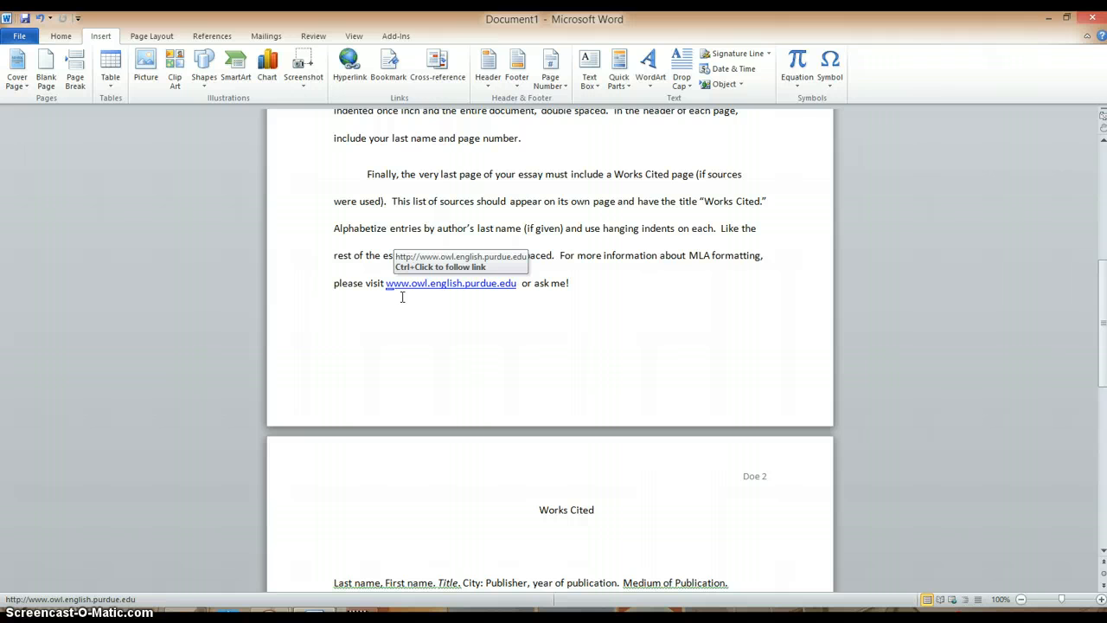
click(1103, 307)
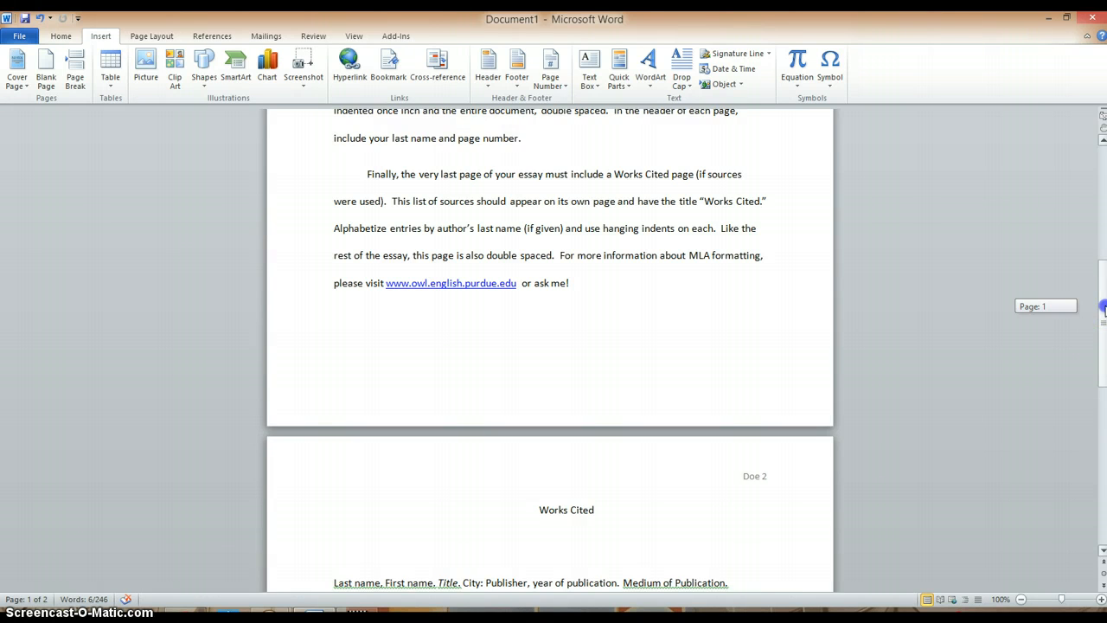
drag(1103, 307, 1103, 368)
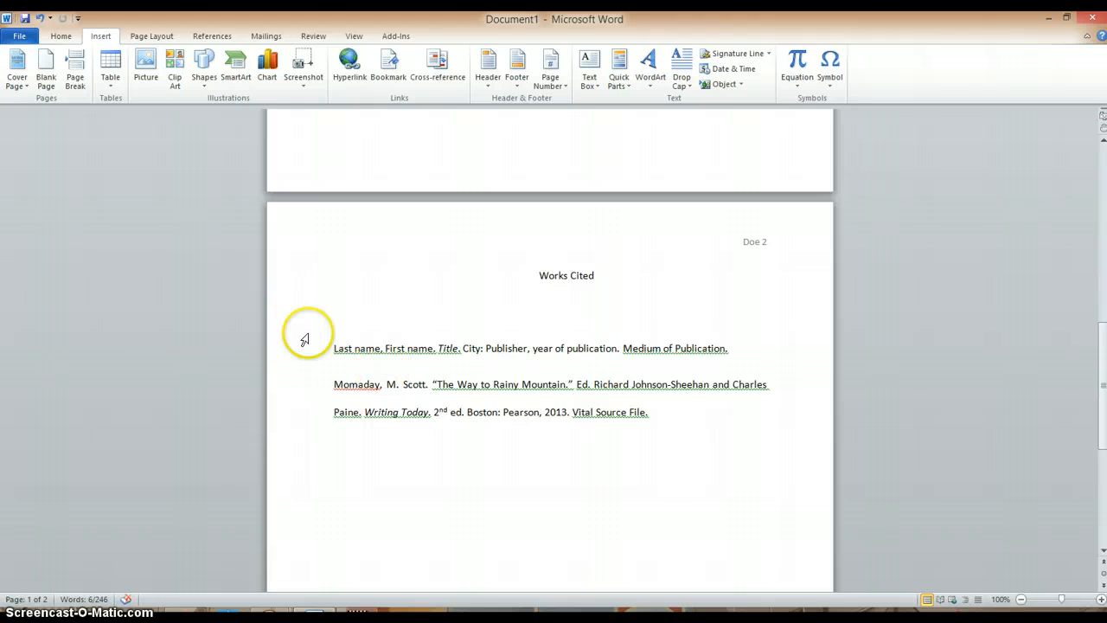
Step: Apply a 0.5" hanging indent to both Works Cited entries, the template citation and the "The Way to Rainy Mountain" citation
click(329, 384)
drag(330, 384, 700, 406)
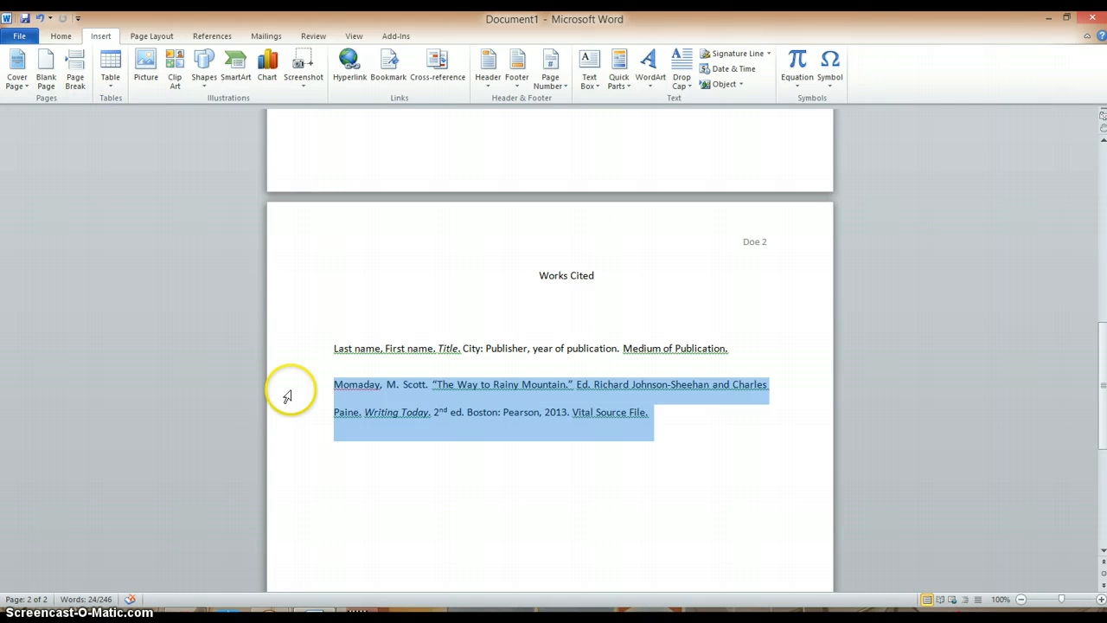
drag(333, 348, 729, 586)
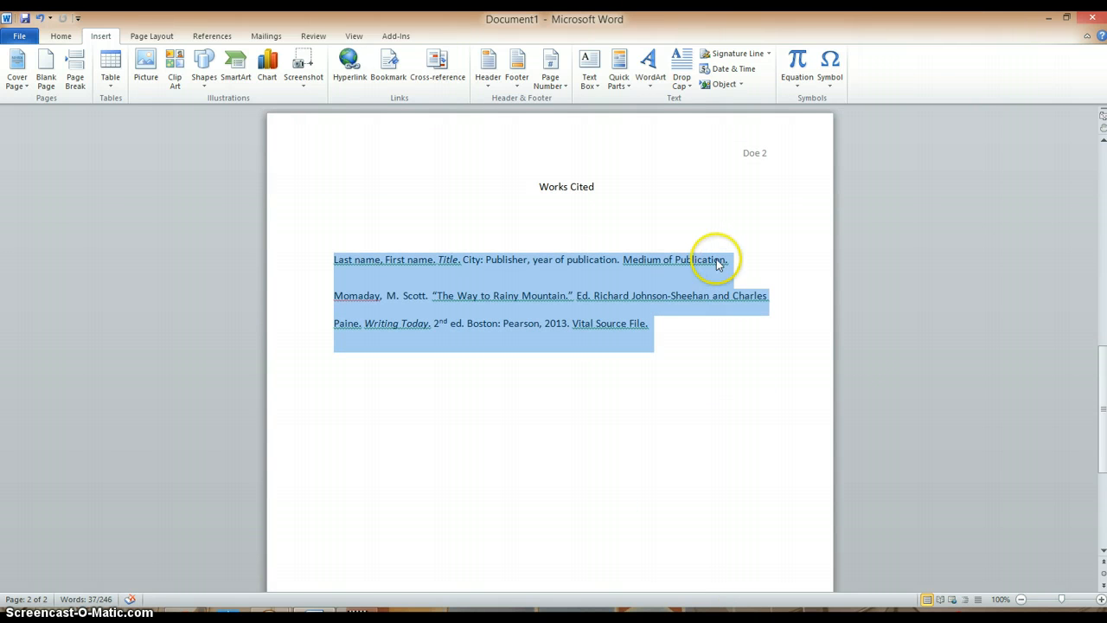
click(151, 35)
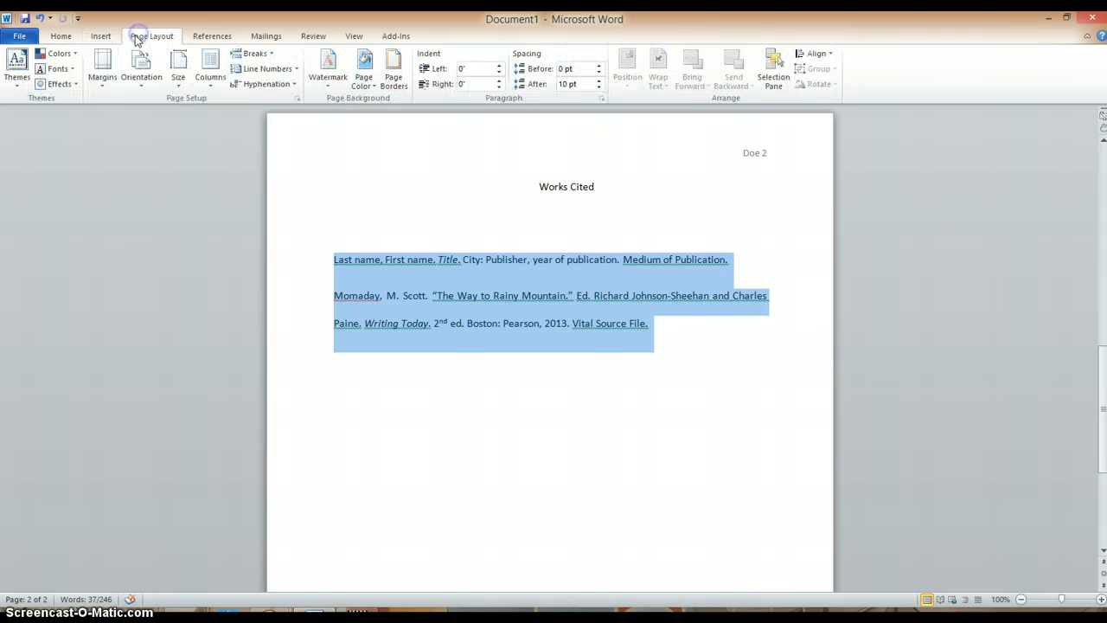
click(601, 98)
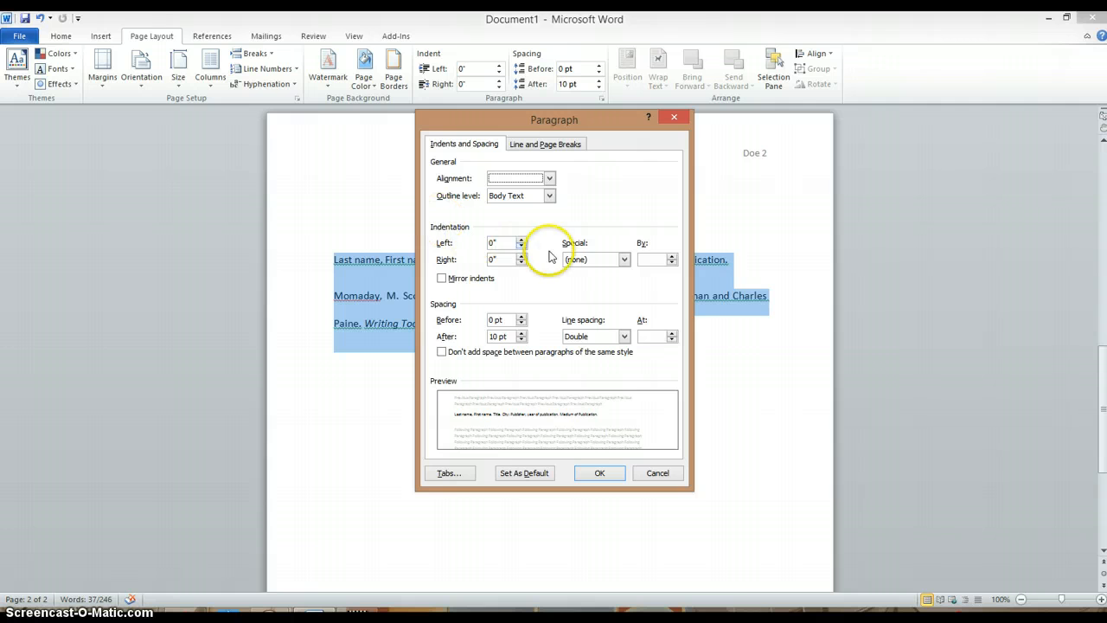
click(624, 260)
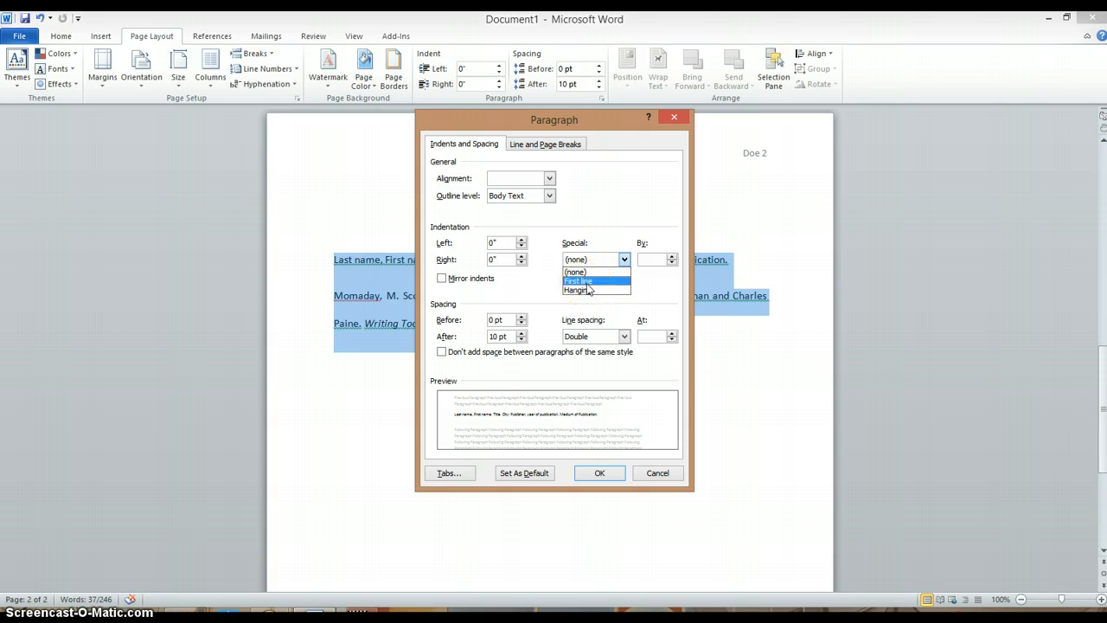
click(591, 292)
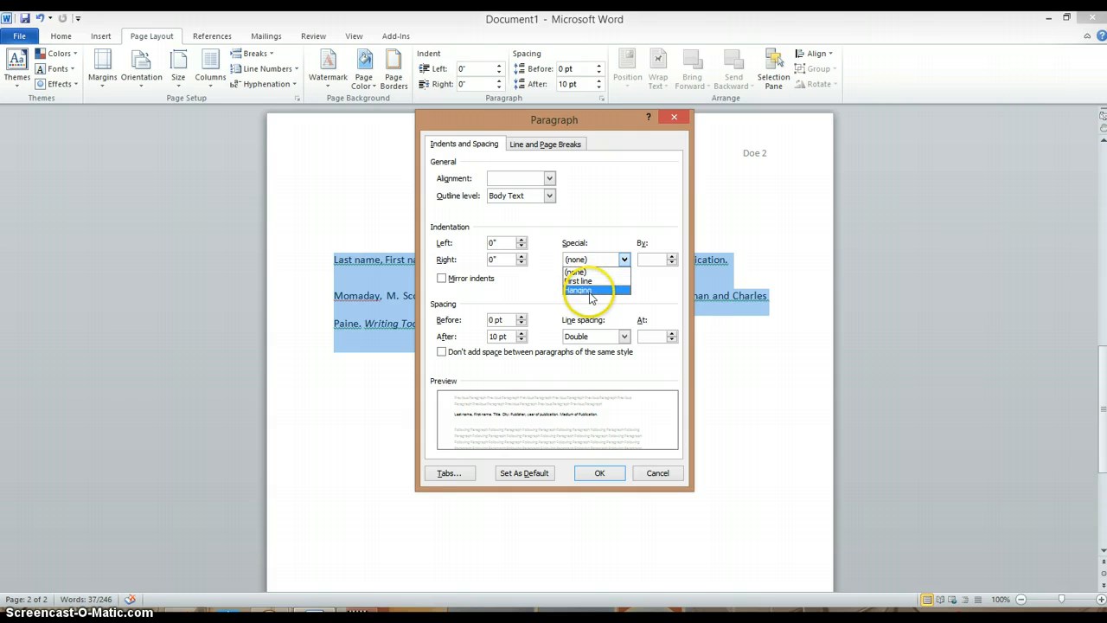
click(591, 292)
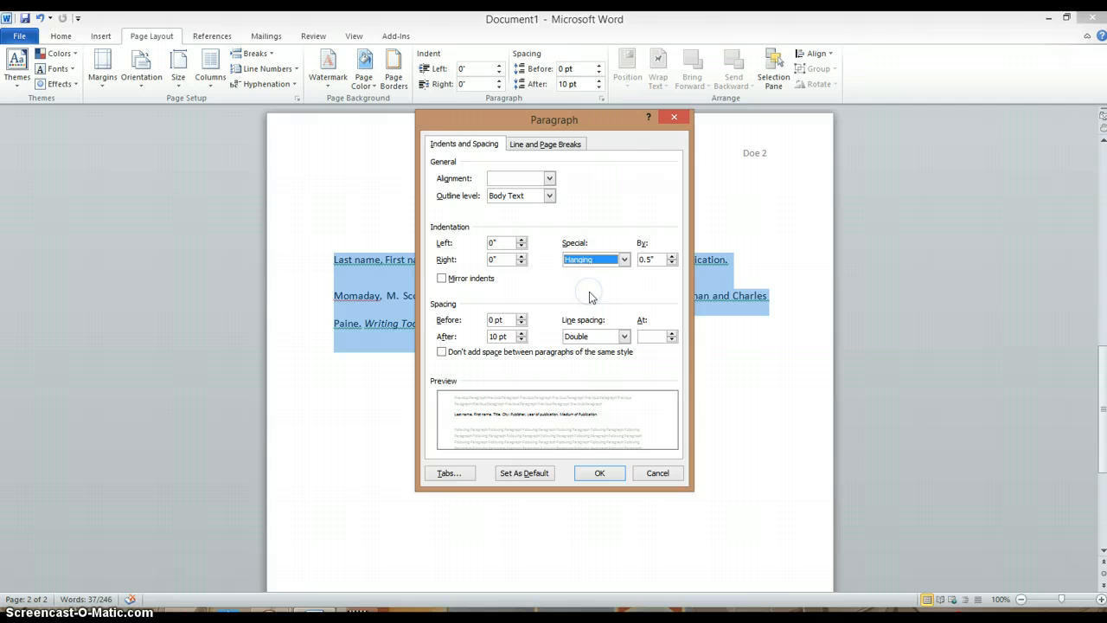
click(600, 474)
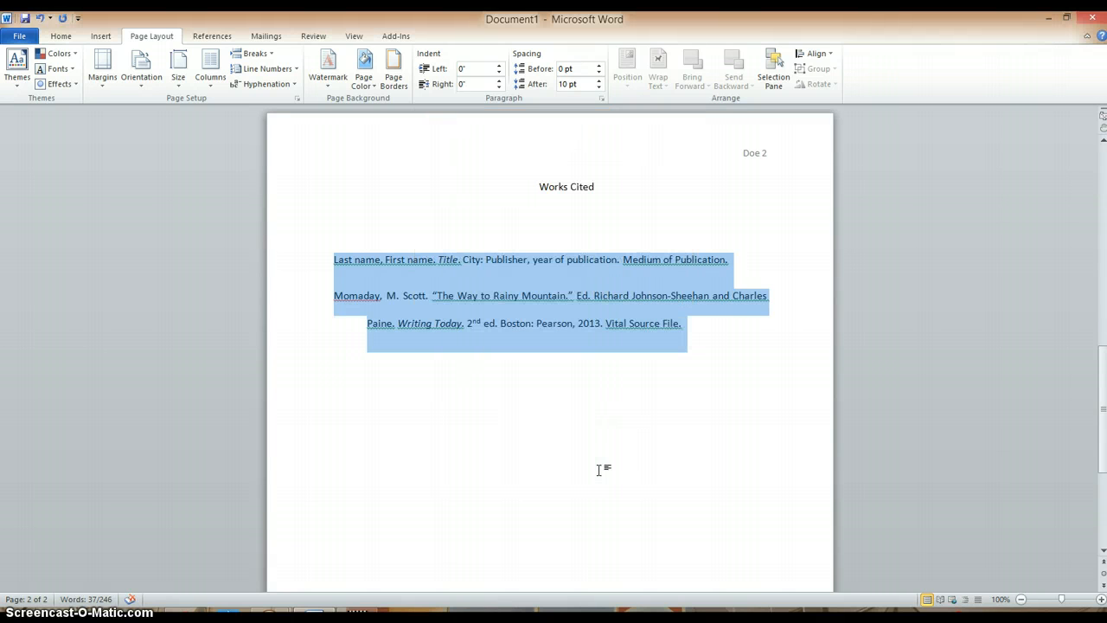
click(598, 469)
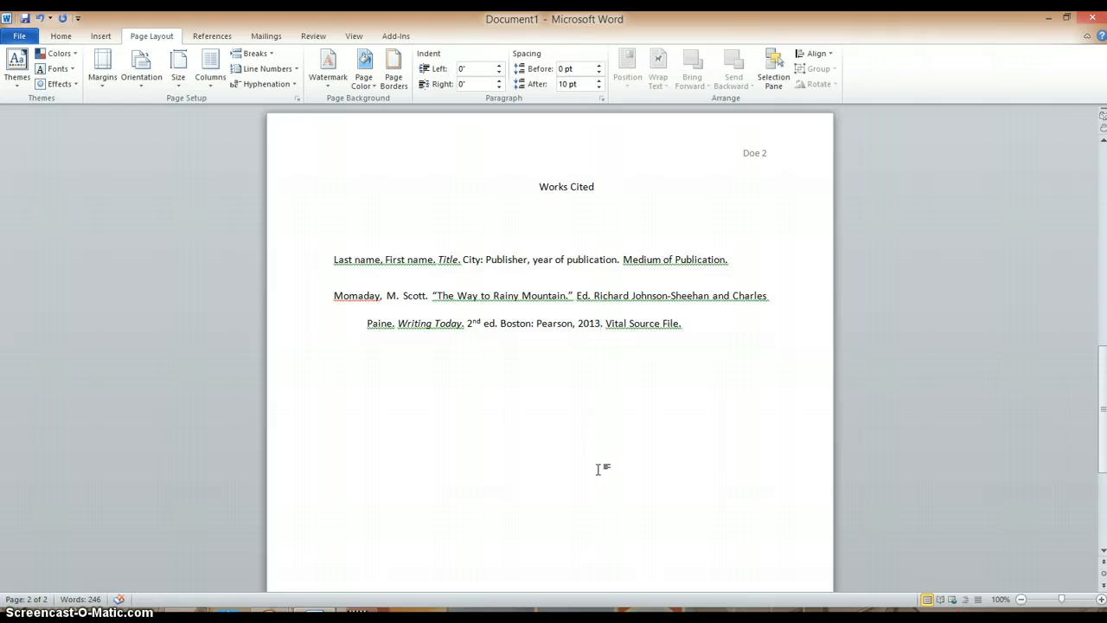
click(767, 497)
drag(1104, 389, 1103, 313)
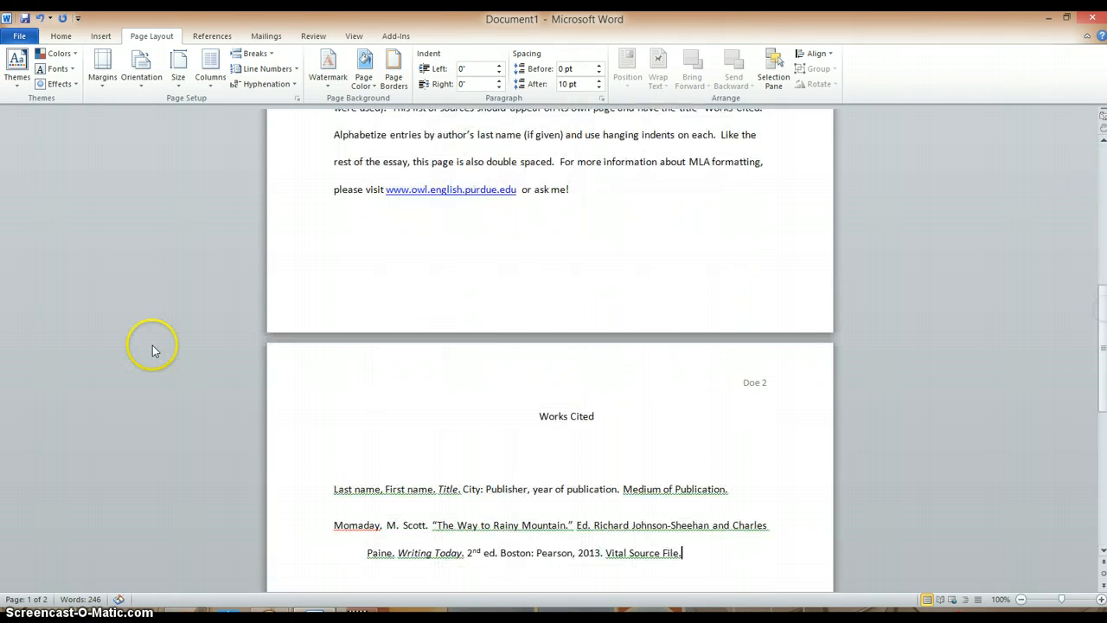